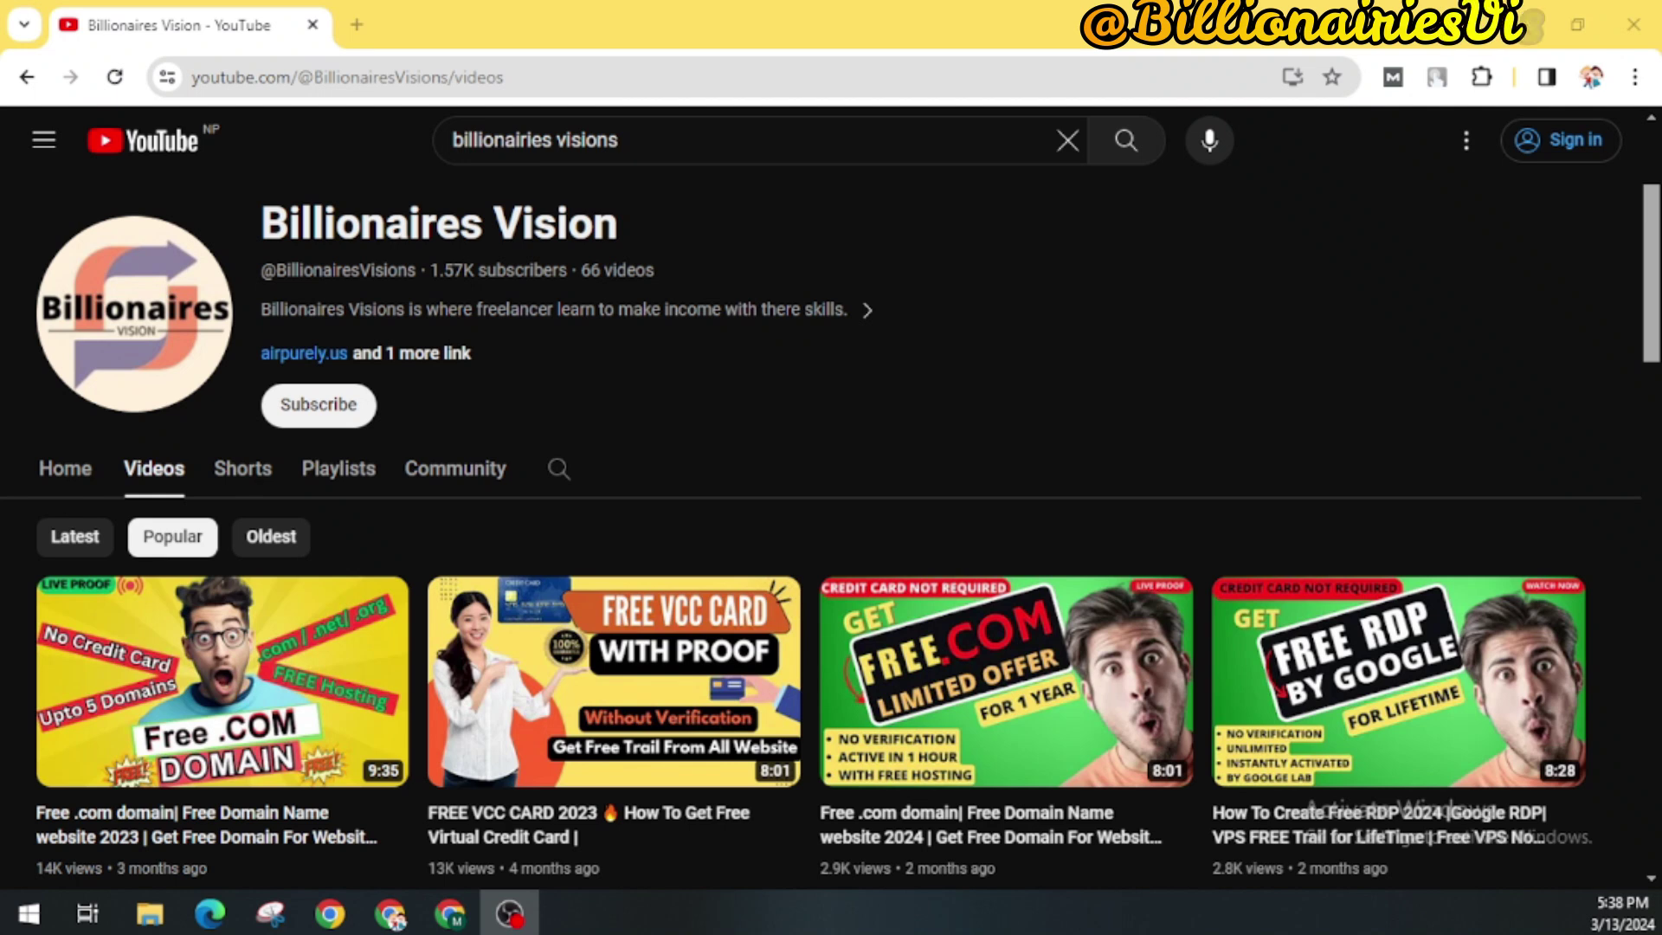
Open a new blank Chrome tab beside the Billionaires Vision Videos page.
scroll(1324, 710, "down", 3)
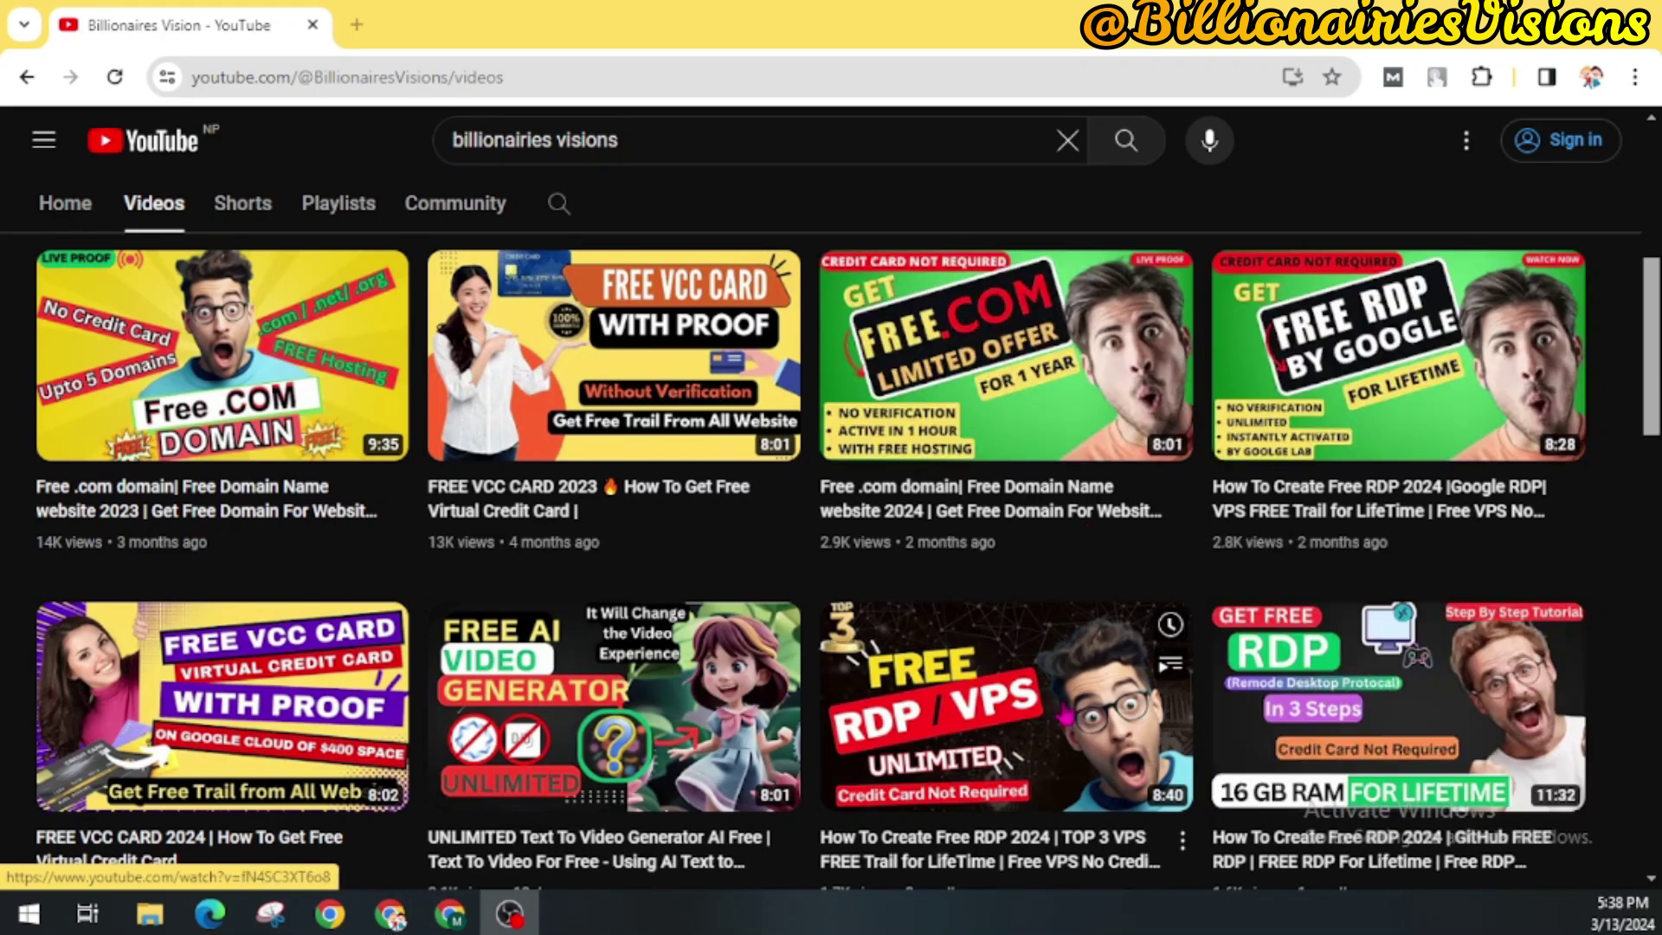
scroll(1043, 703, "up", 3)
scroll(1265, 437, "up", 1)
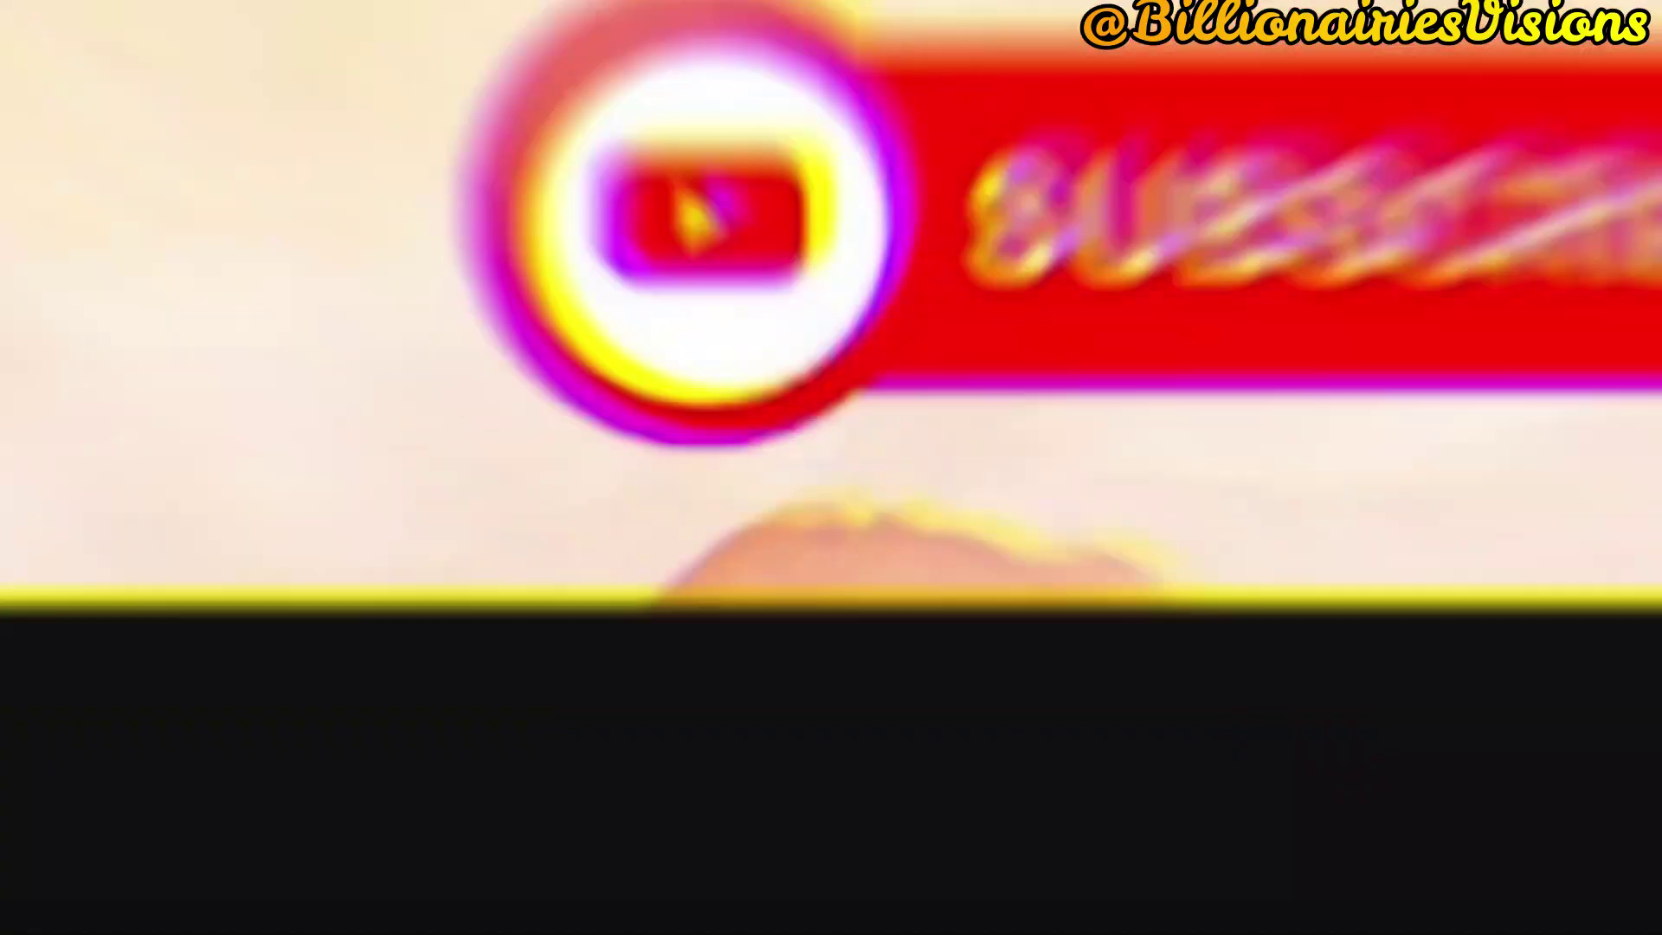
left_click(344, 19)
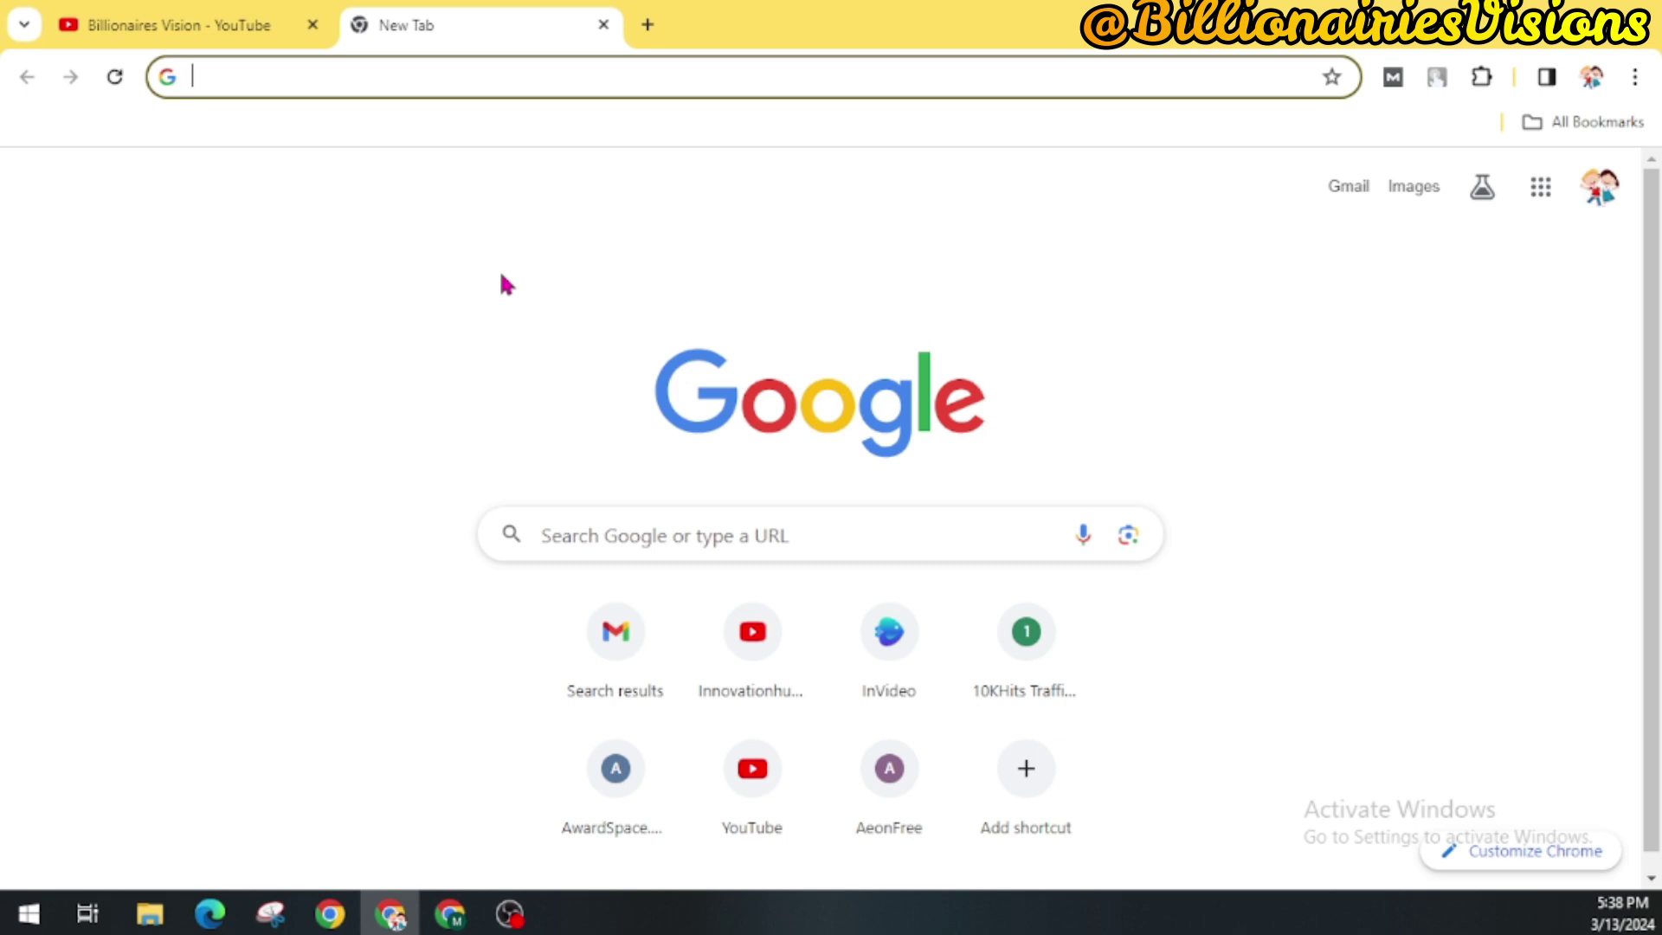
Search Google for 'labex io' and open the LabEx homepage at labex.io.
type("labex ip")
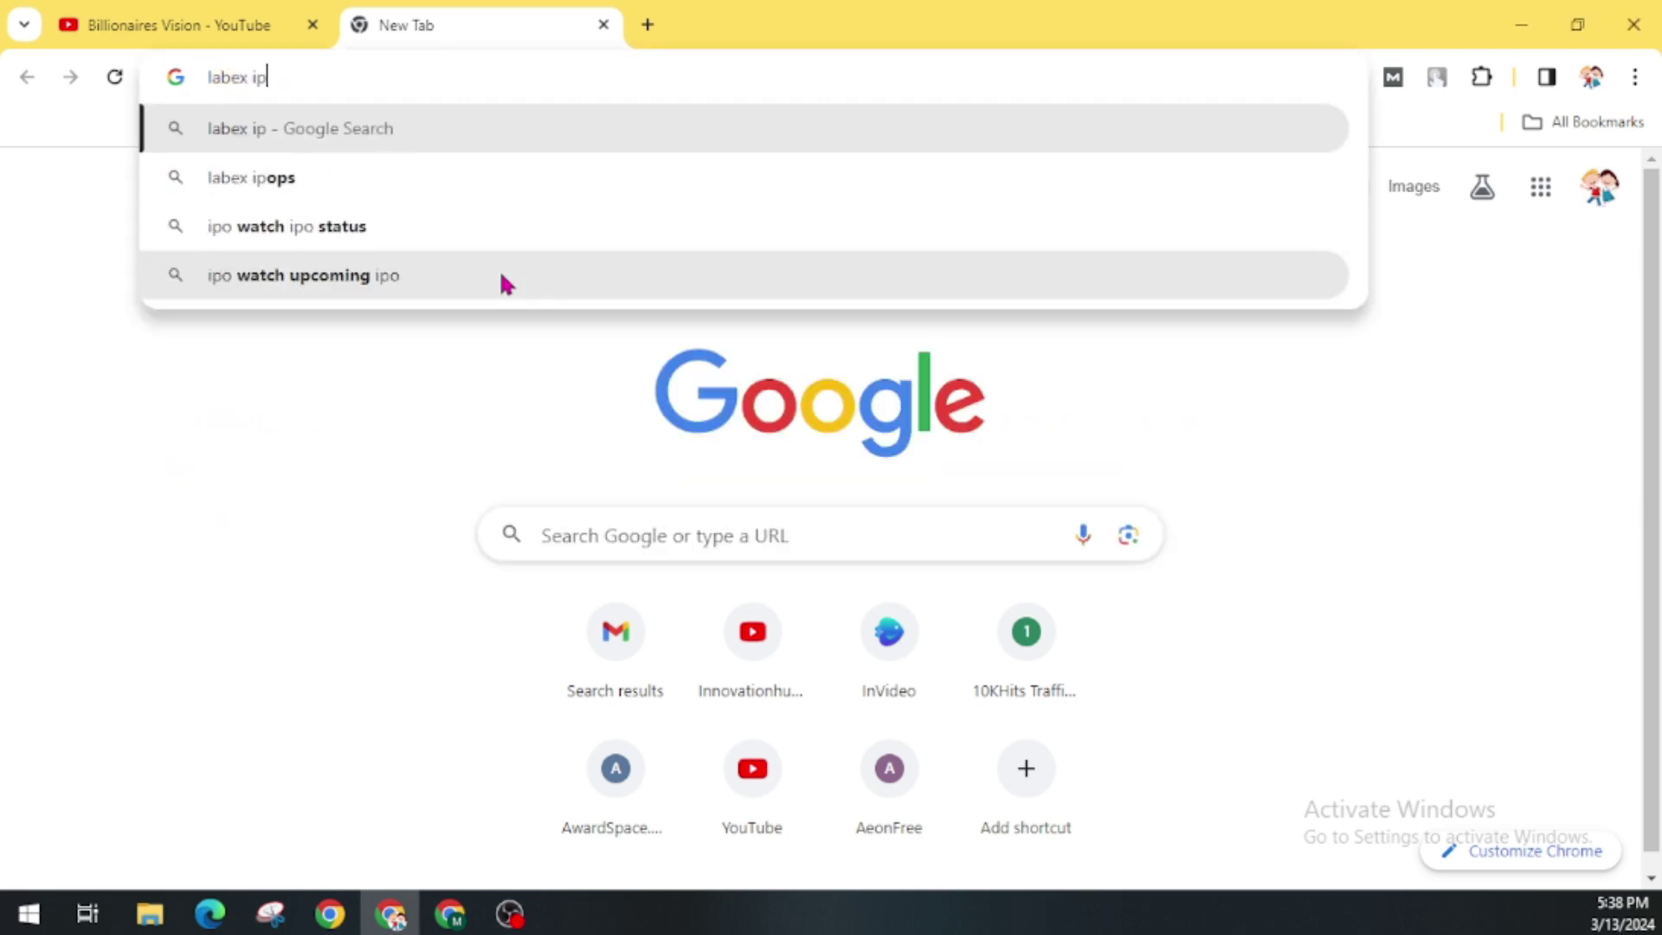
key("BackSpace")
type("o")
key("Return")
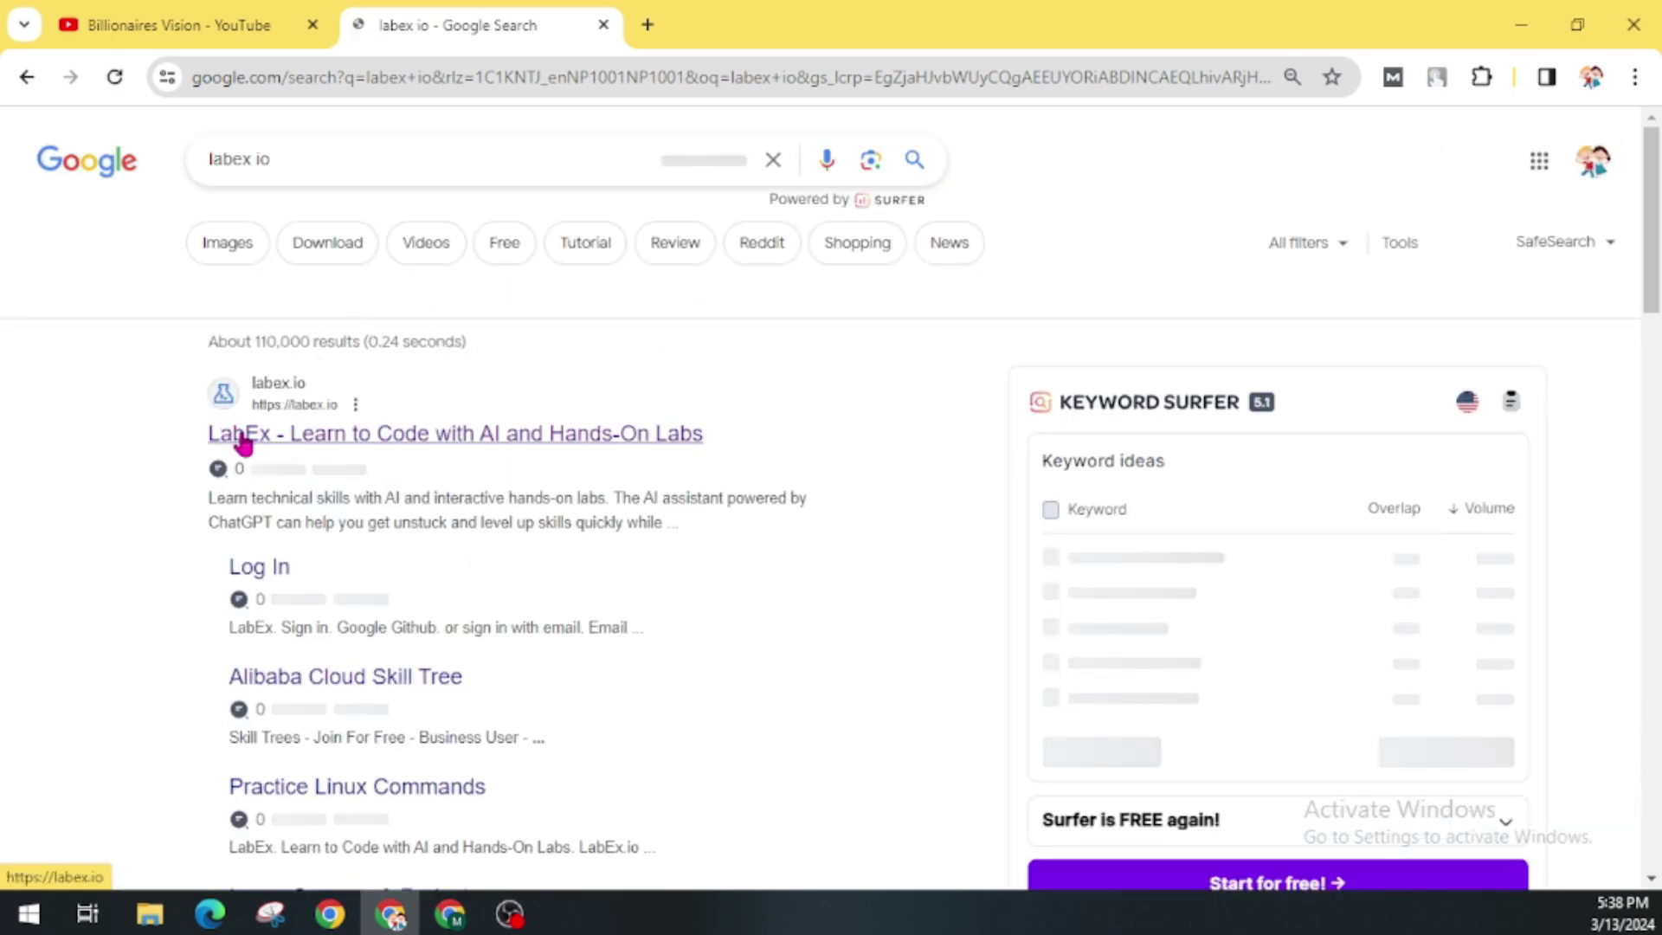
left_click(448, 429)
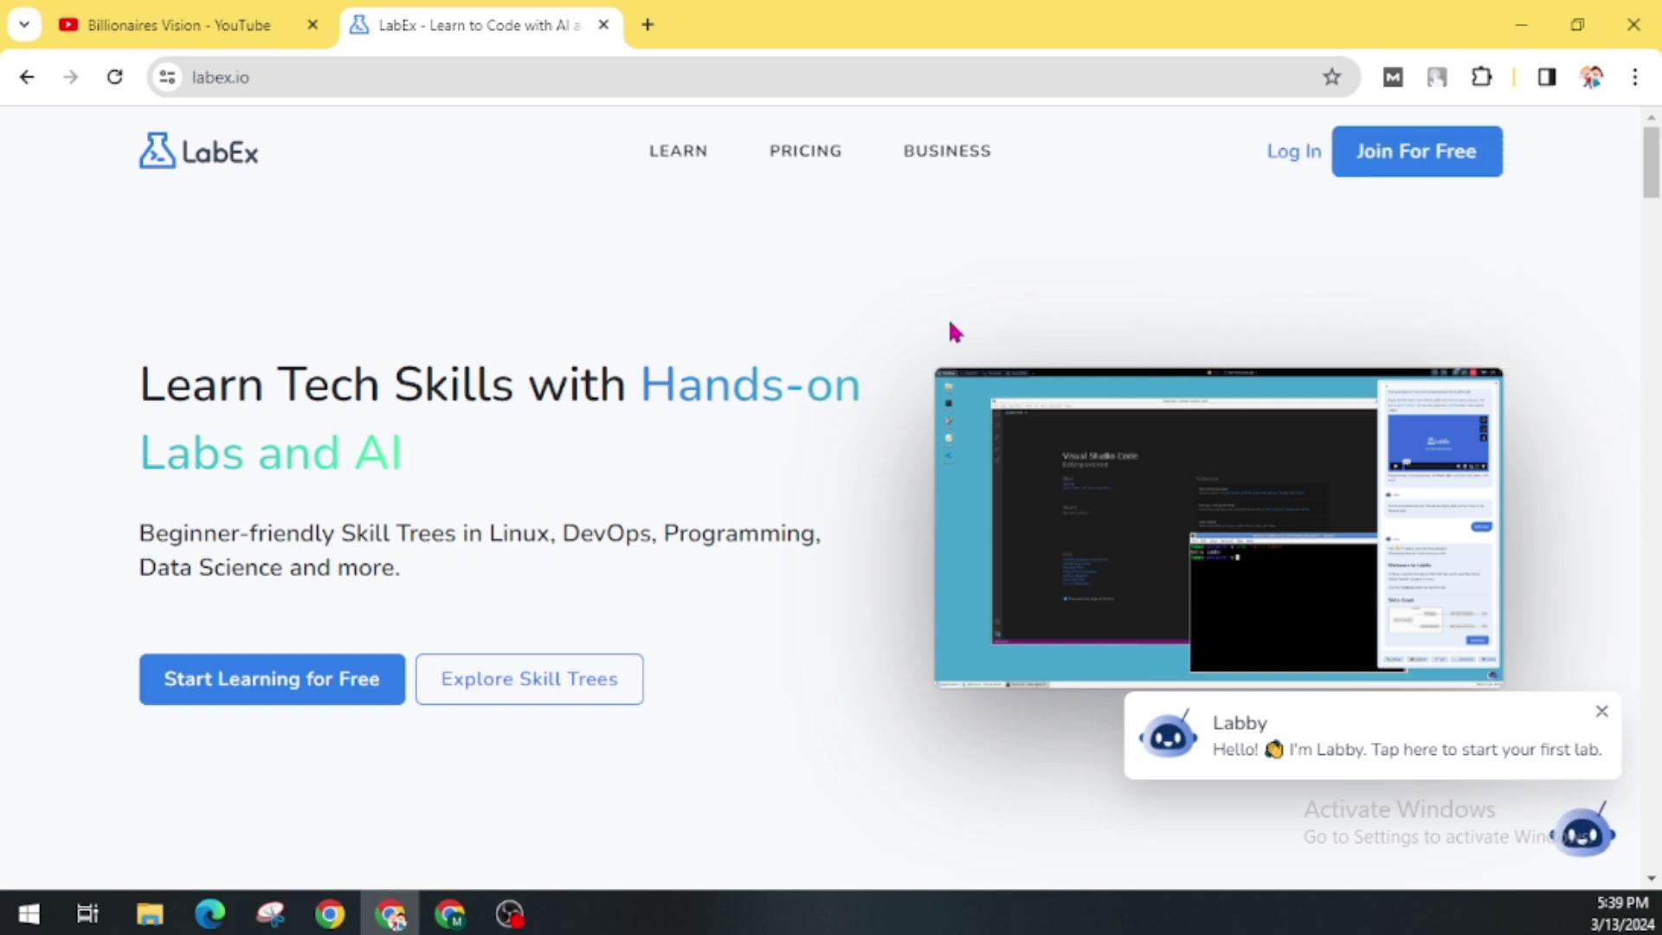
Join LabEx for free with a Google account and confirm the labex.io sign-in.
left_click(1392, 172)
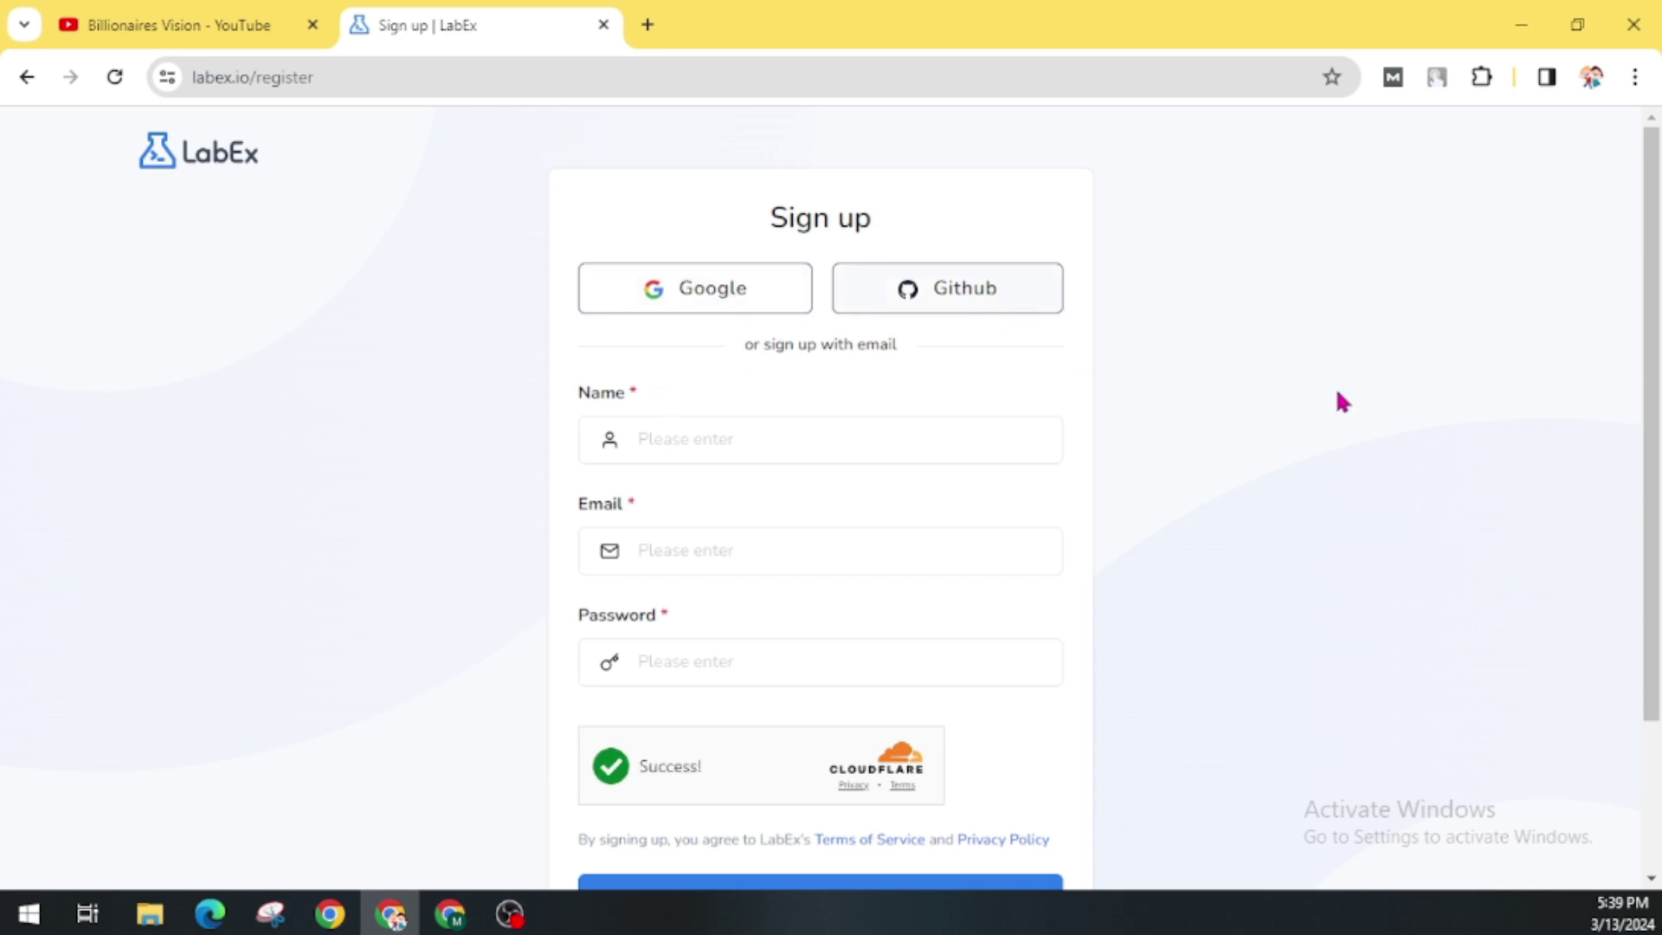
left_click(698, 288)
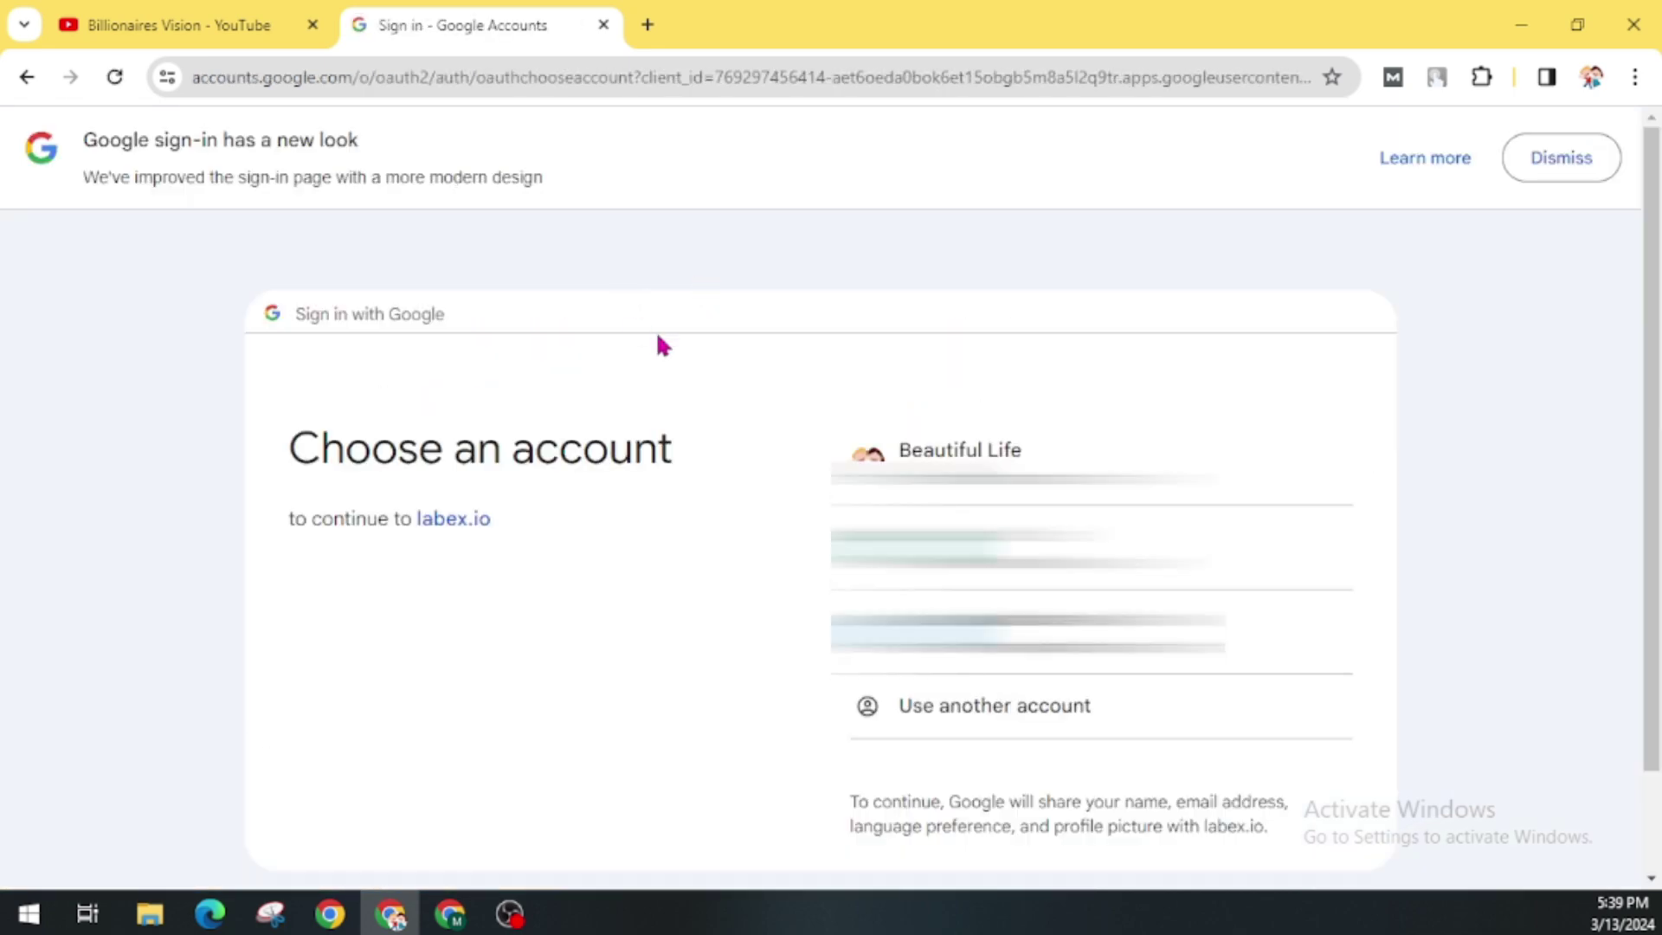
left_click(959, 443)
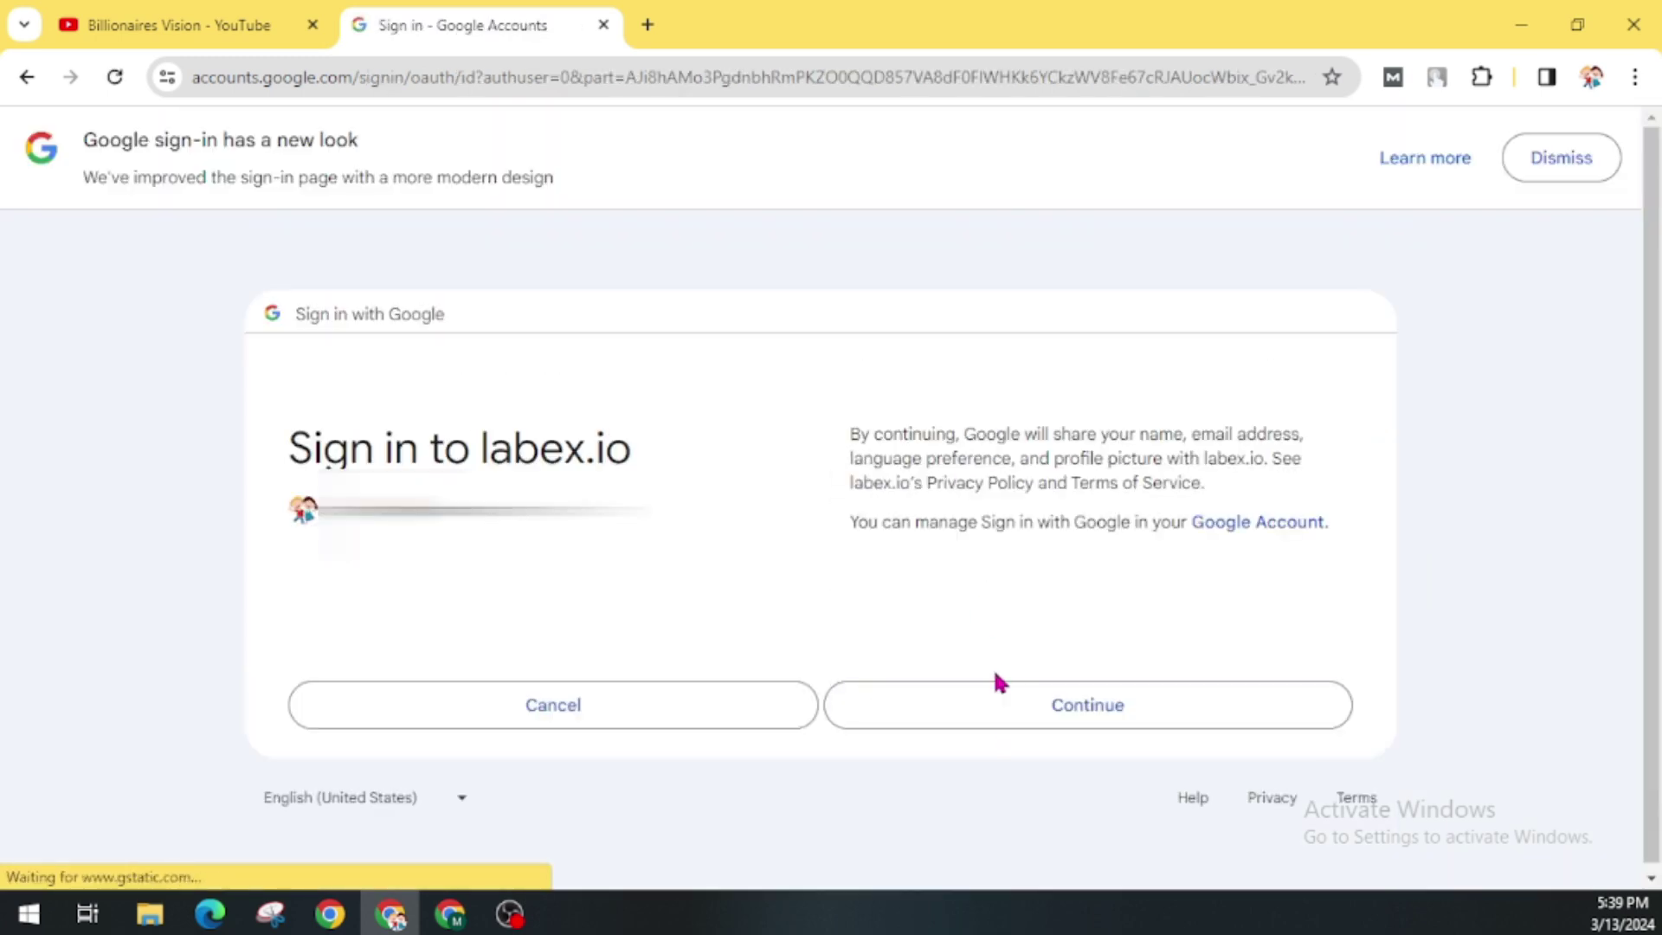
left_click(1008, 727)
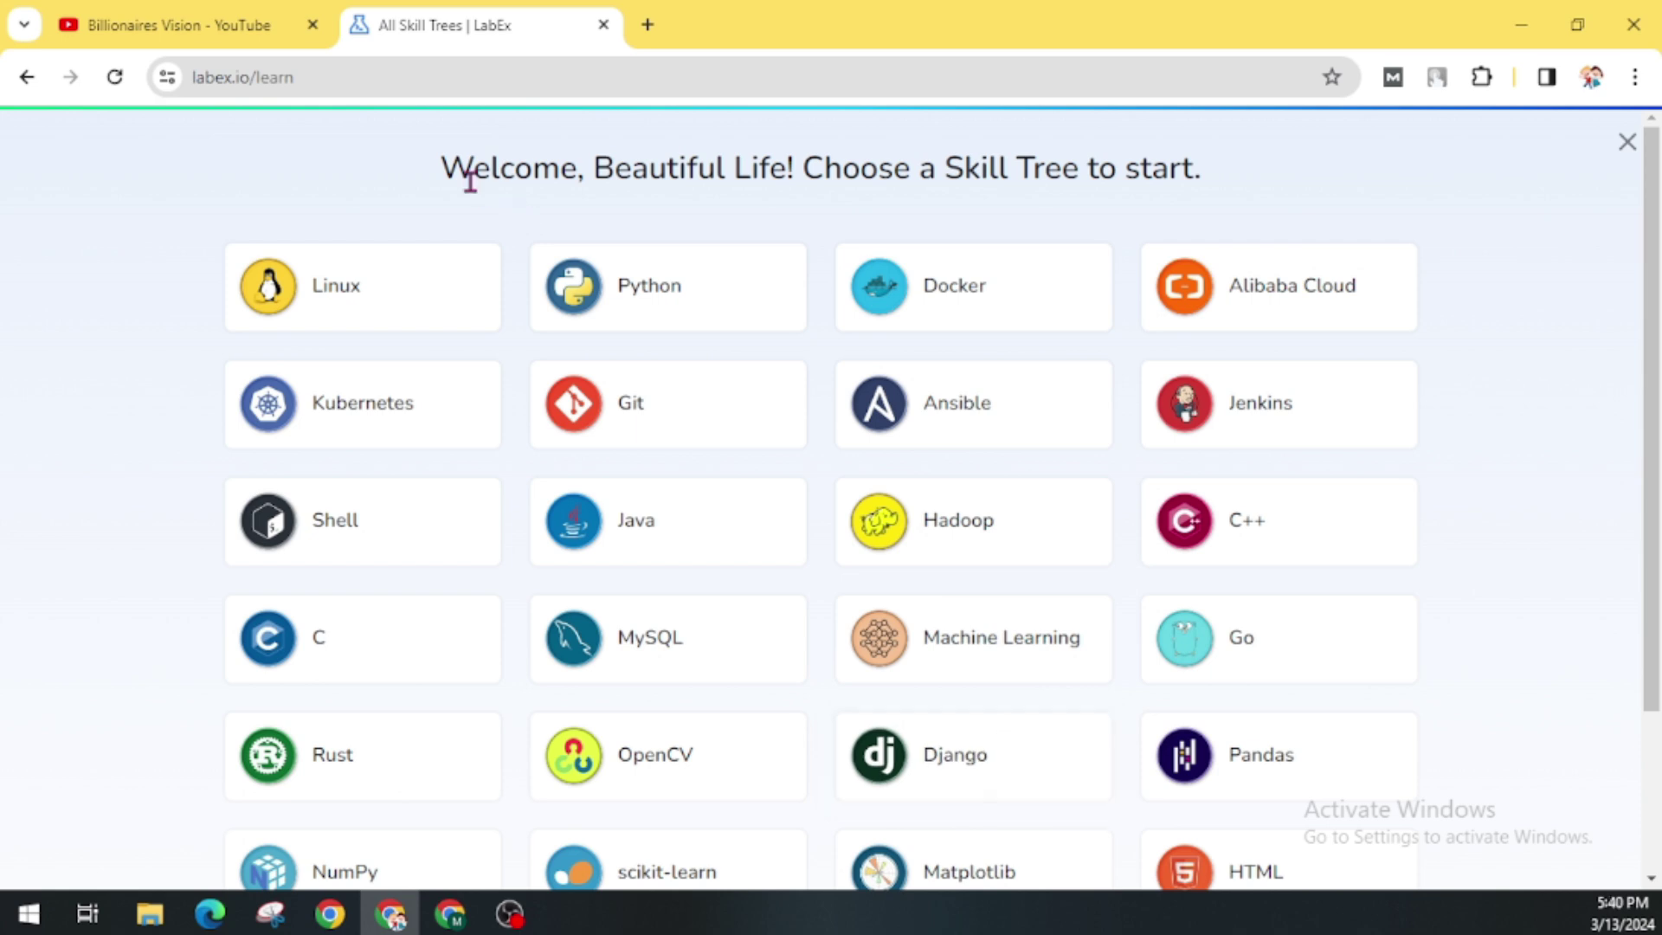
Choose the Linux skill tree and start its Quick Start with Linux course.
left_click_drag(470, 180, 791, 159)
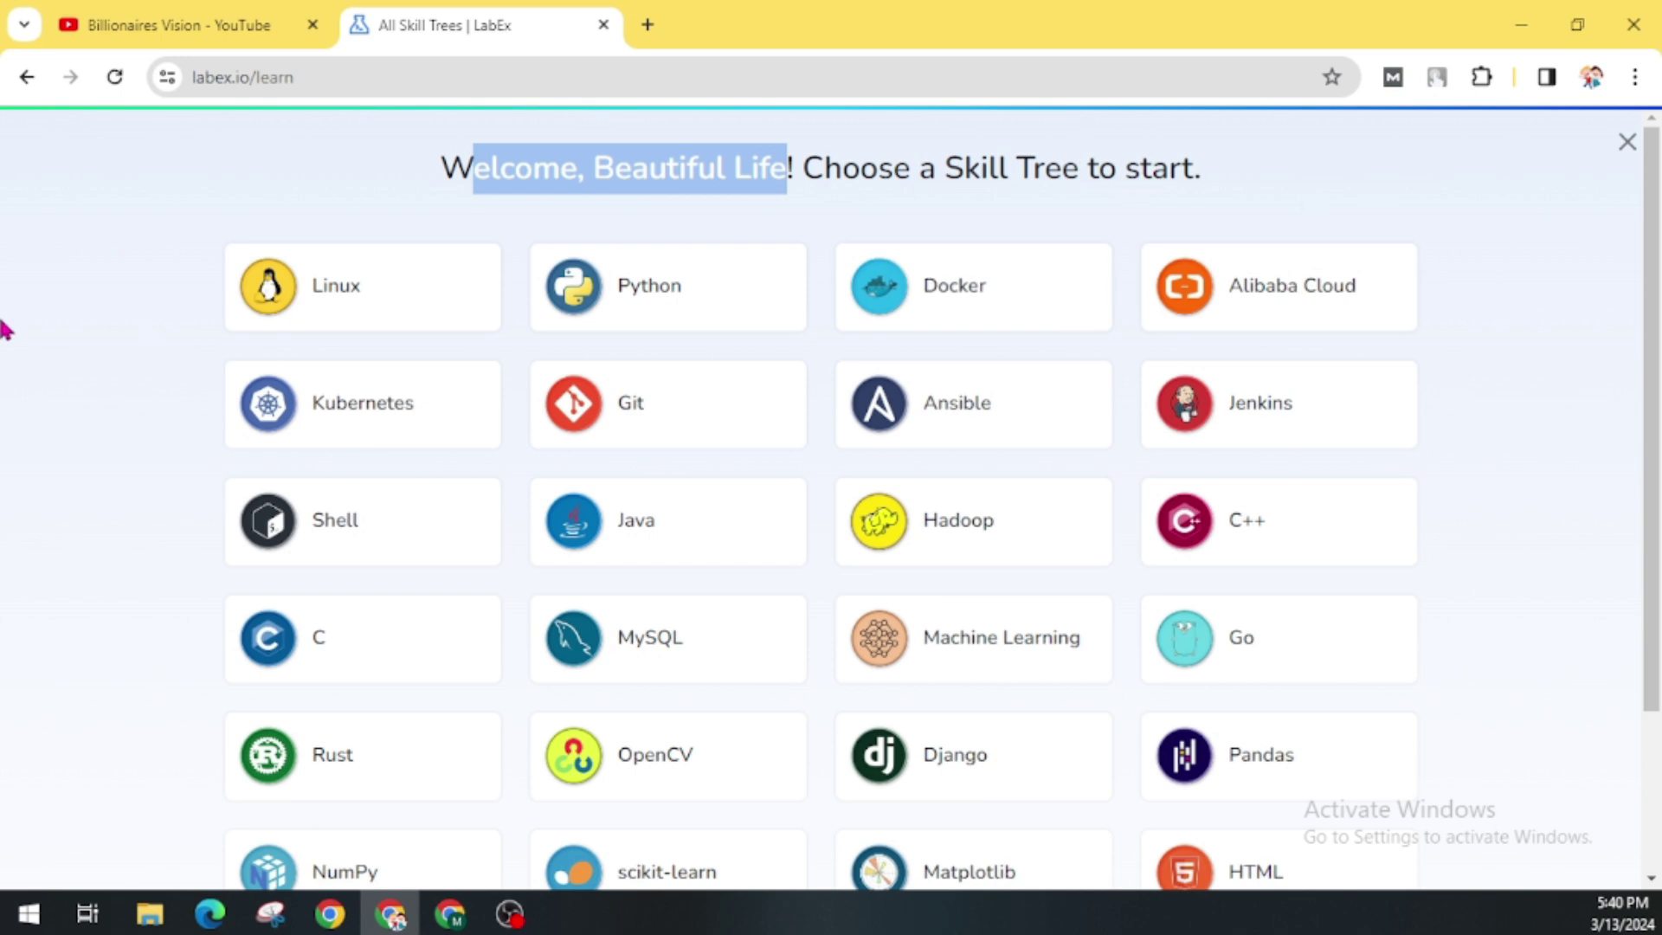
scroll(874, 782, "down", 2)
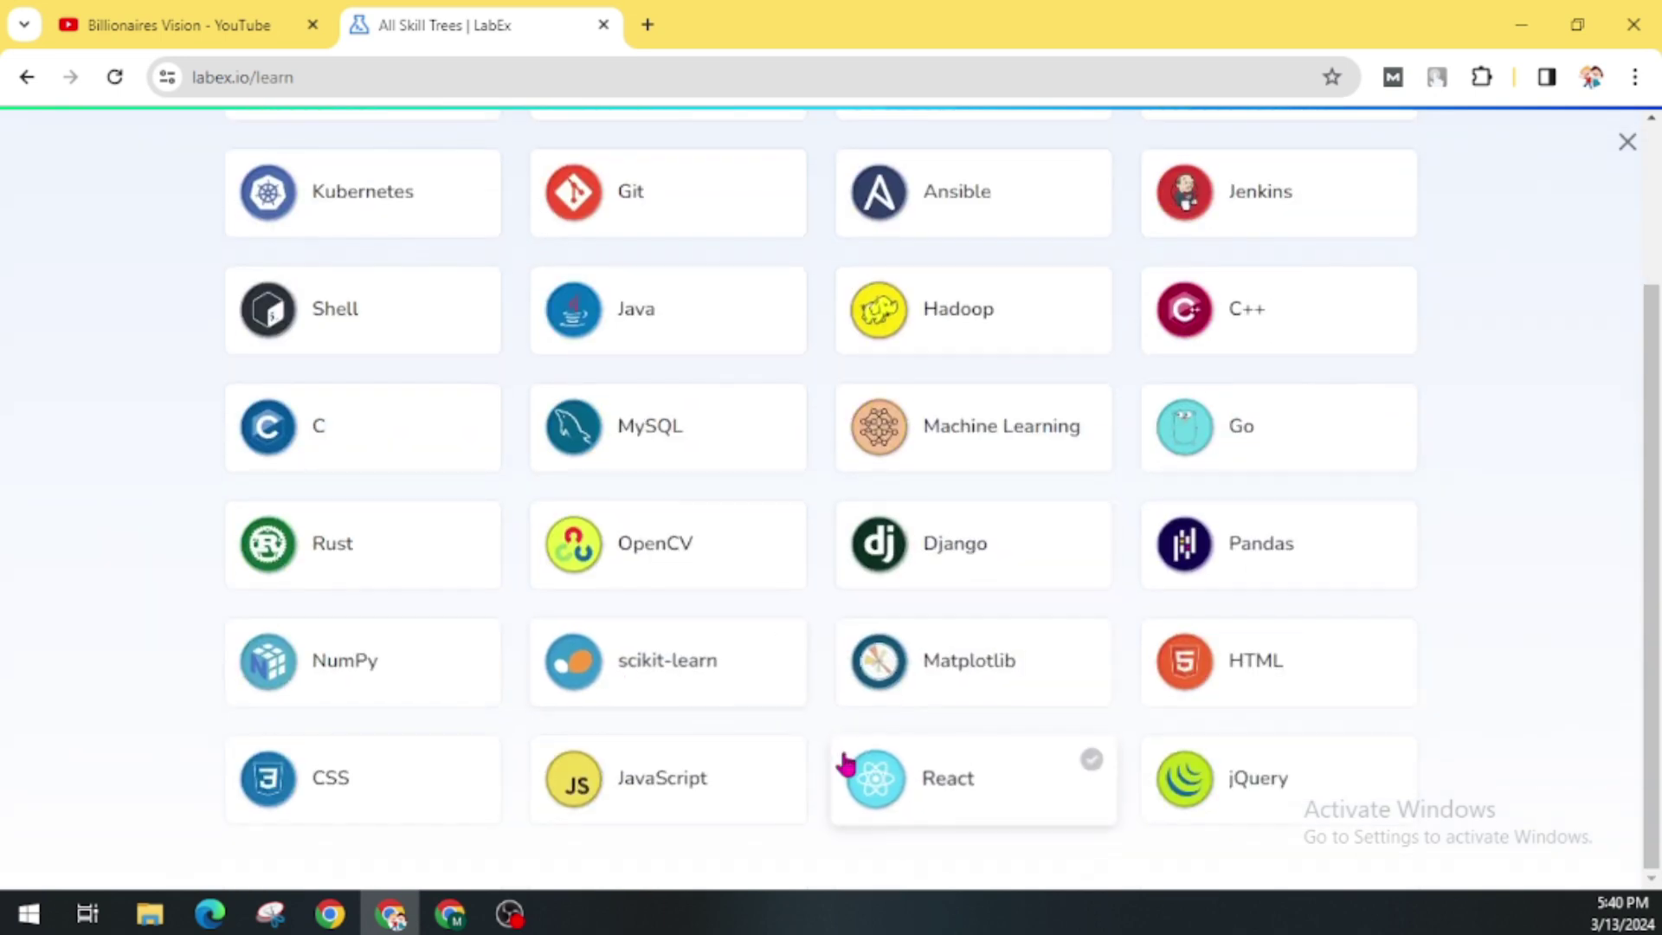
scroll(845, 768, "up", 2)
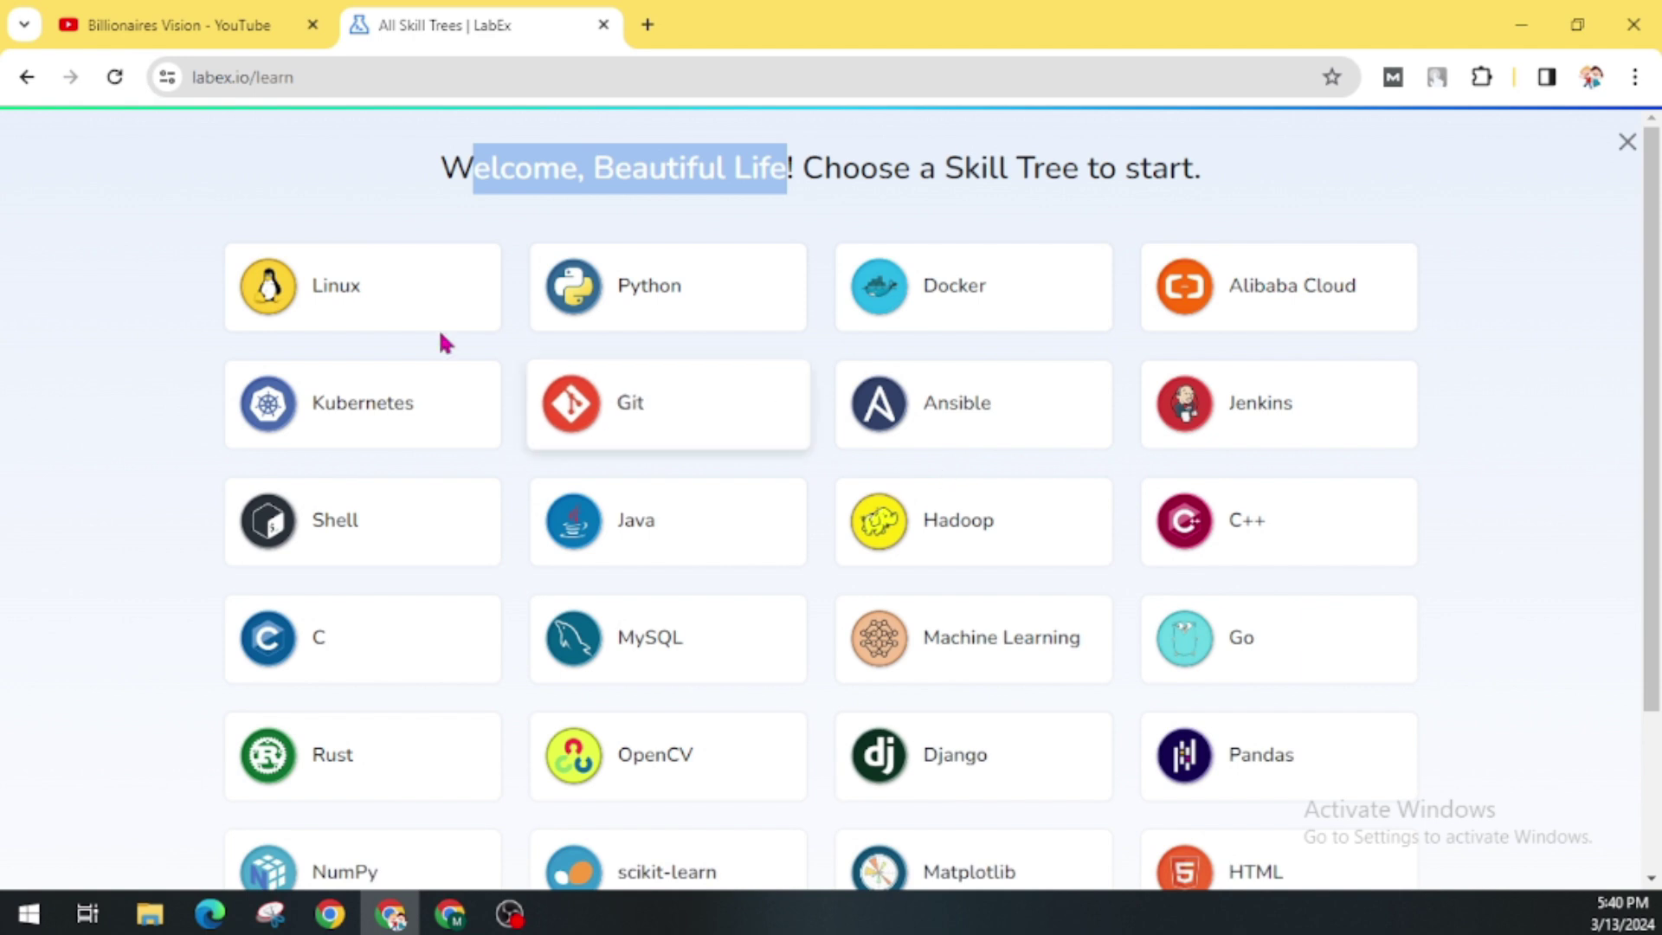
left_click(336, 298)
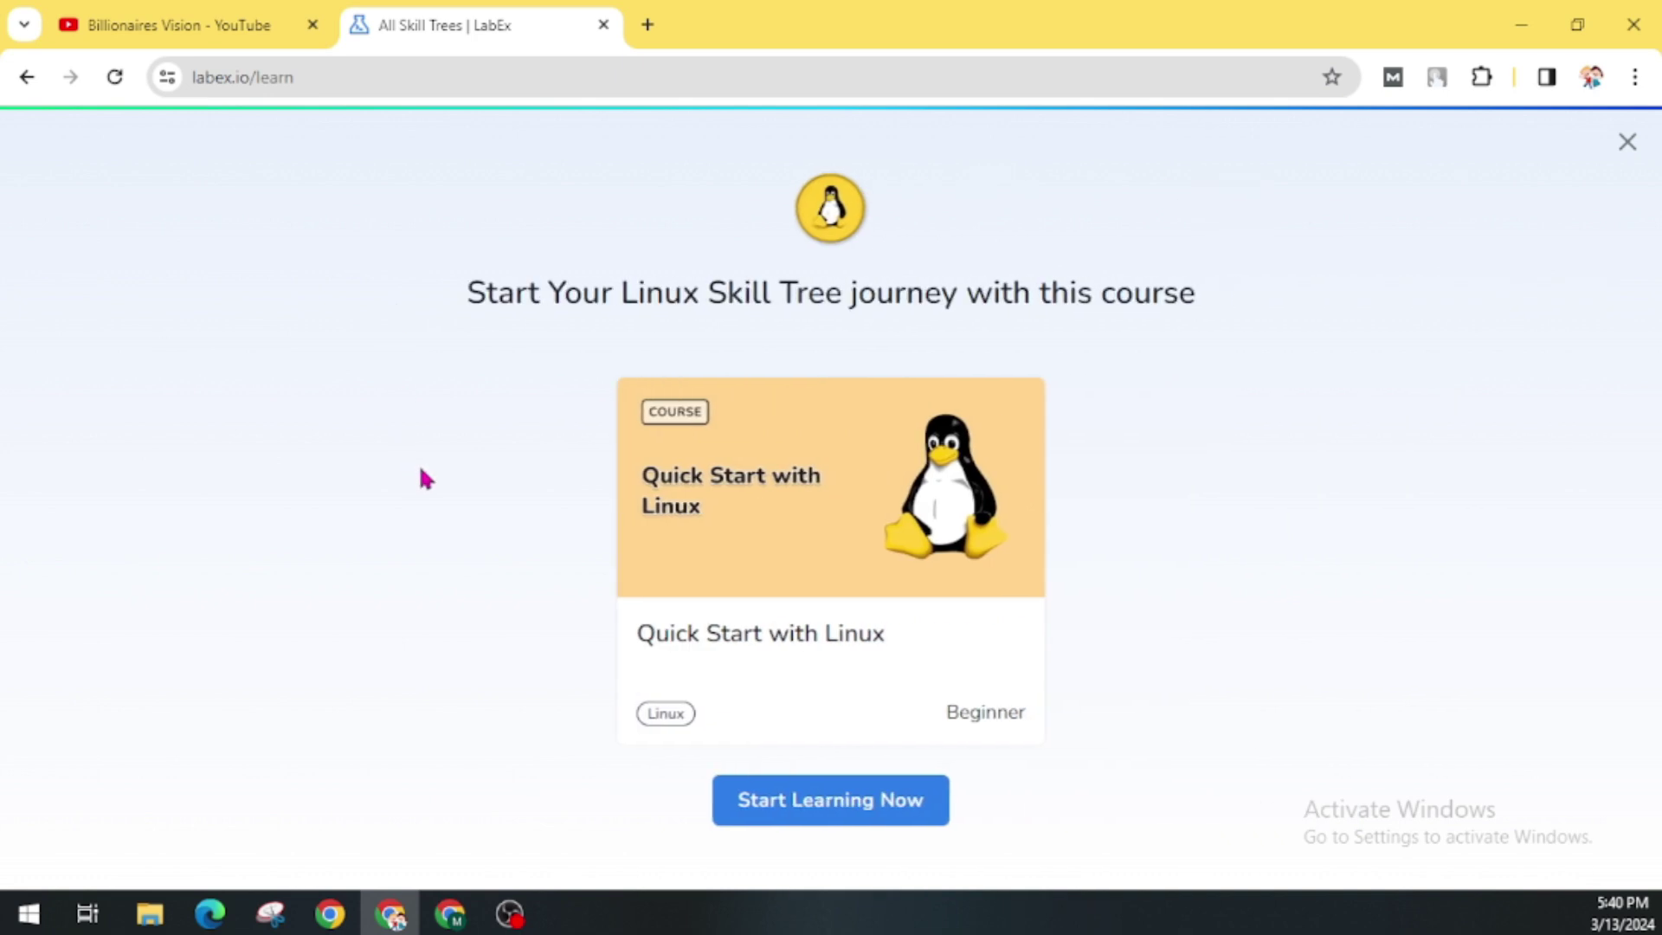
left_click(809, 809)
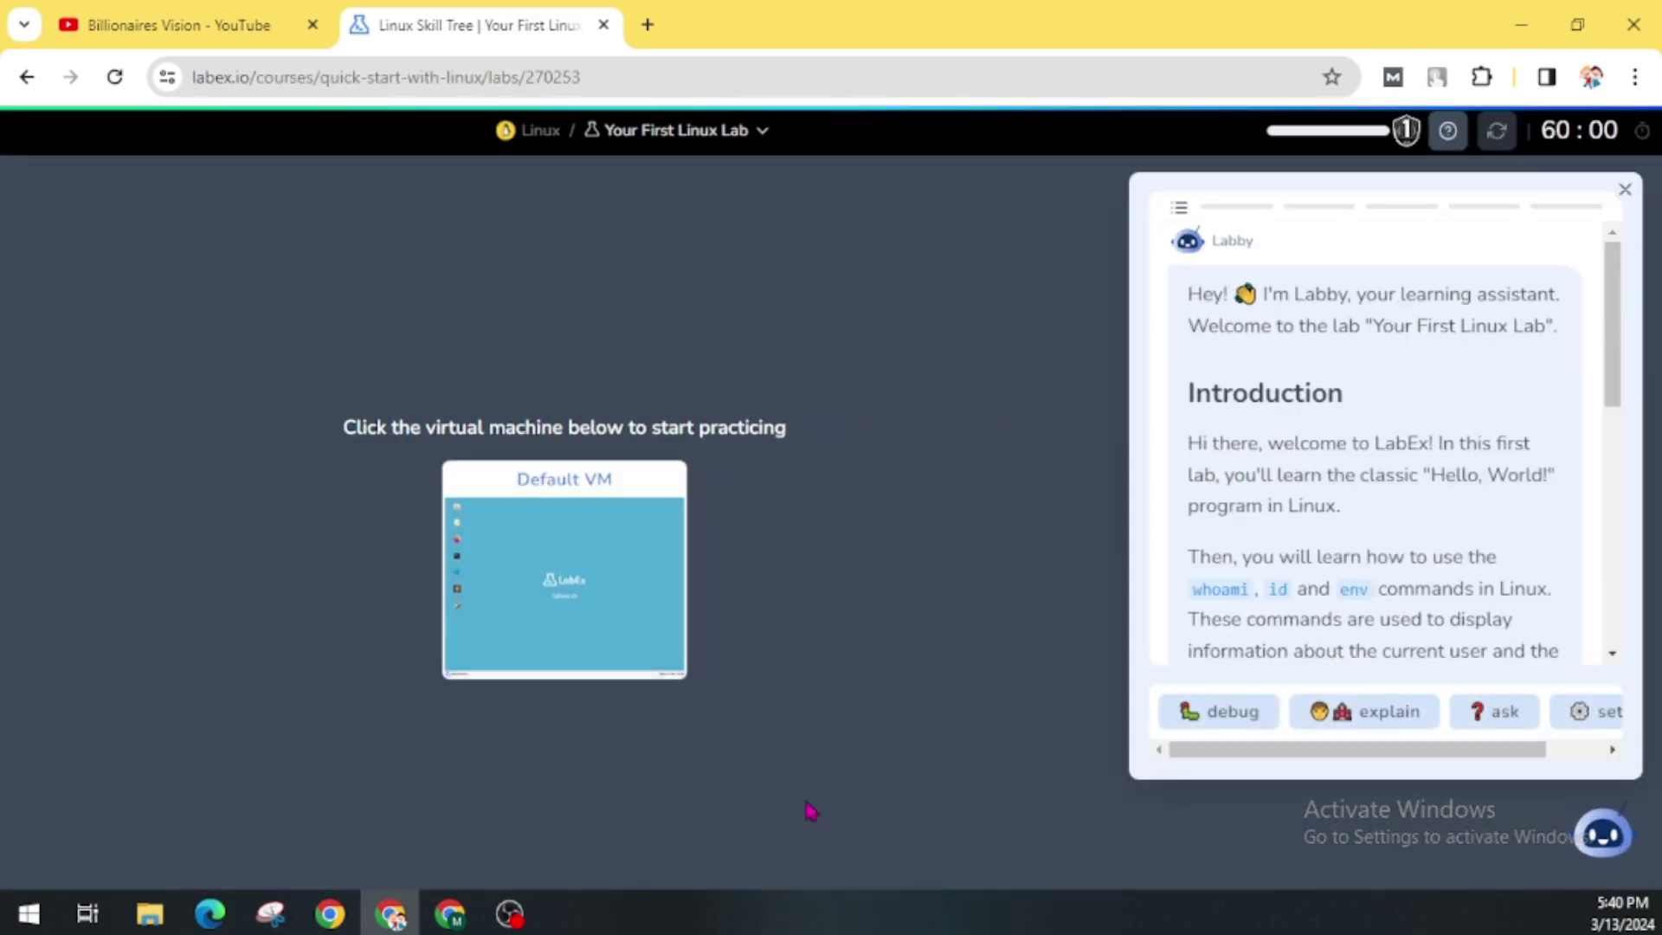
Continue past the Labby panel so the lab's Xfce virtual machine boots.
scroll(1388, 552, "down", 10)
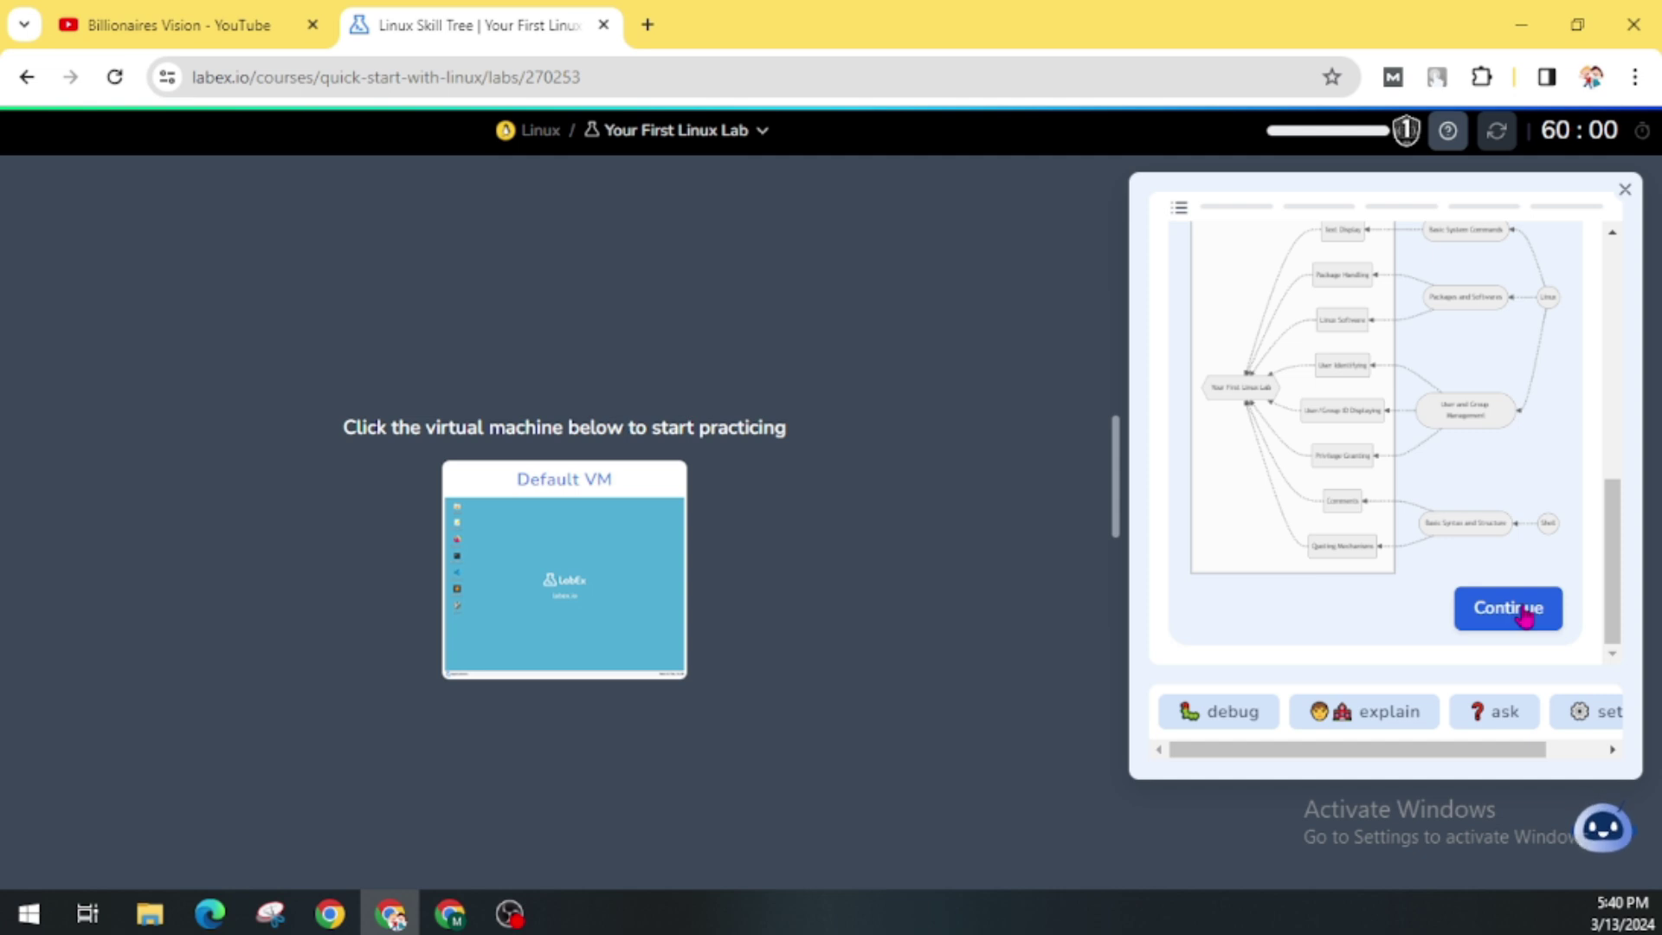
left_click(1526, 617)
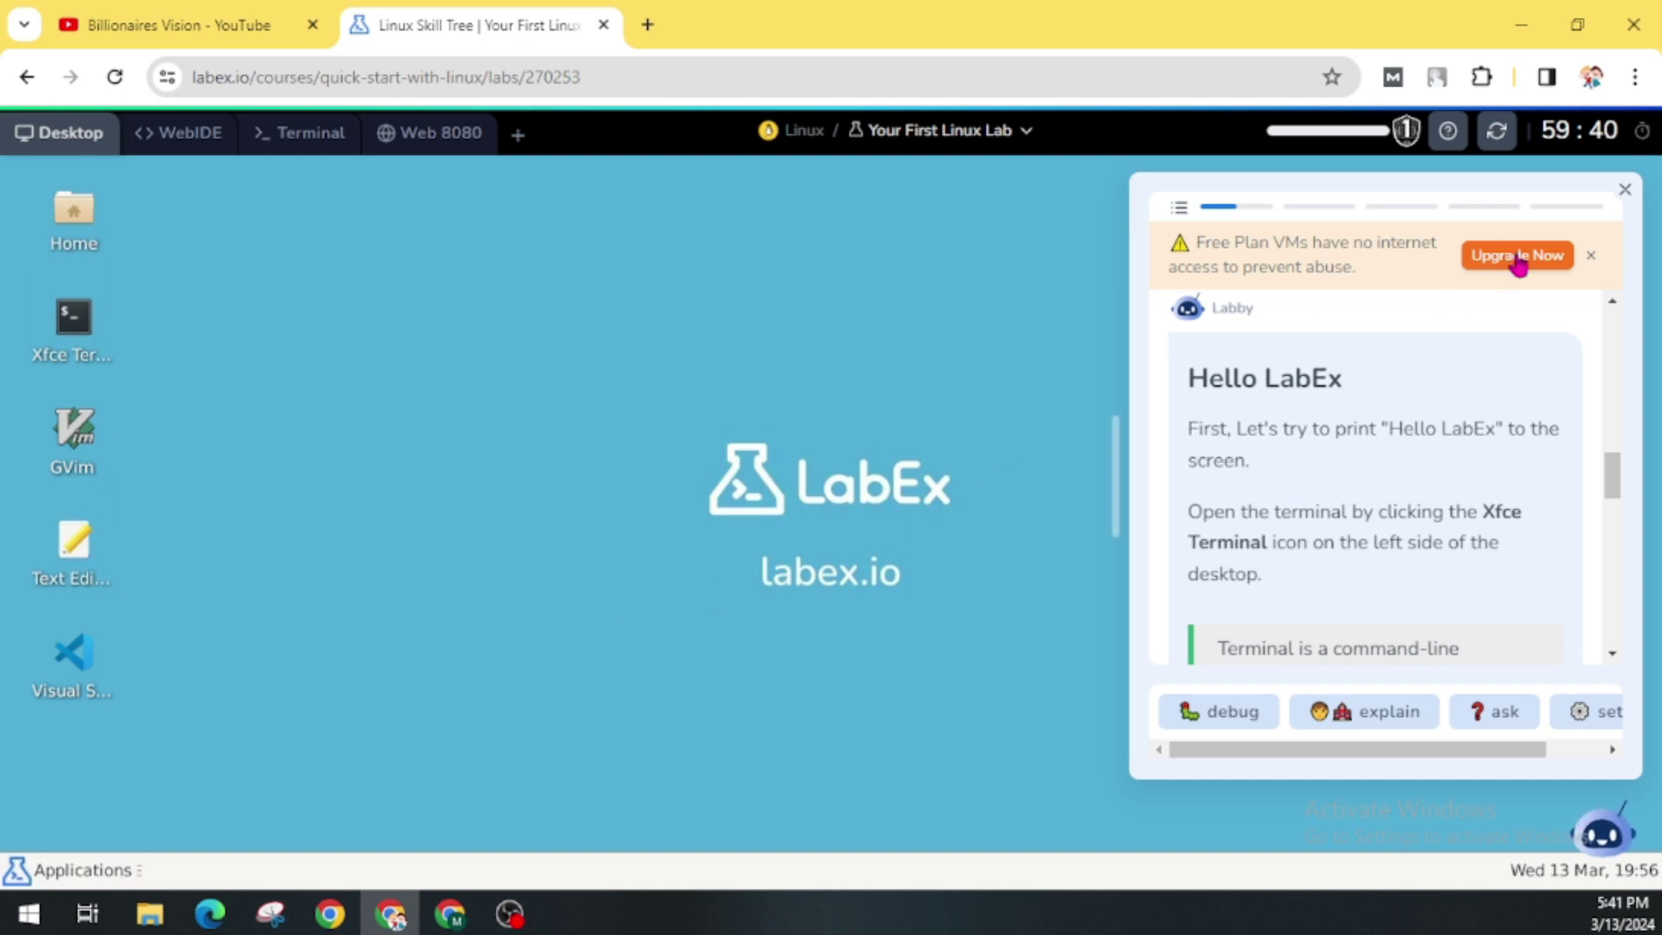
Close Labby, launch a Terminal Emulator, allow clipboard sharing, then close the terminal.
left_click(1624, 192)
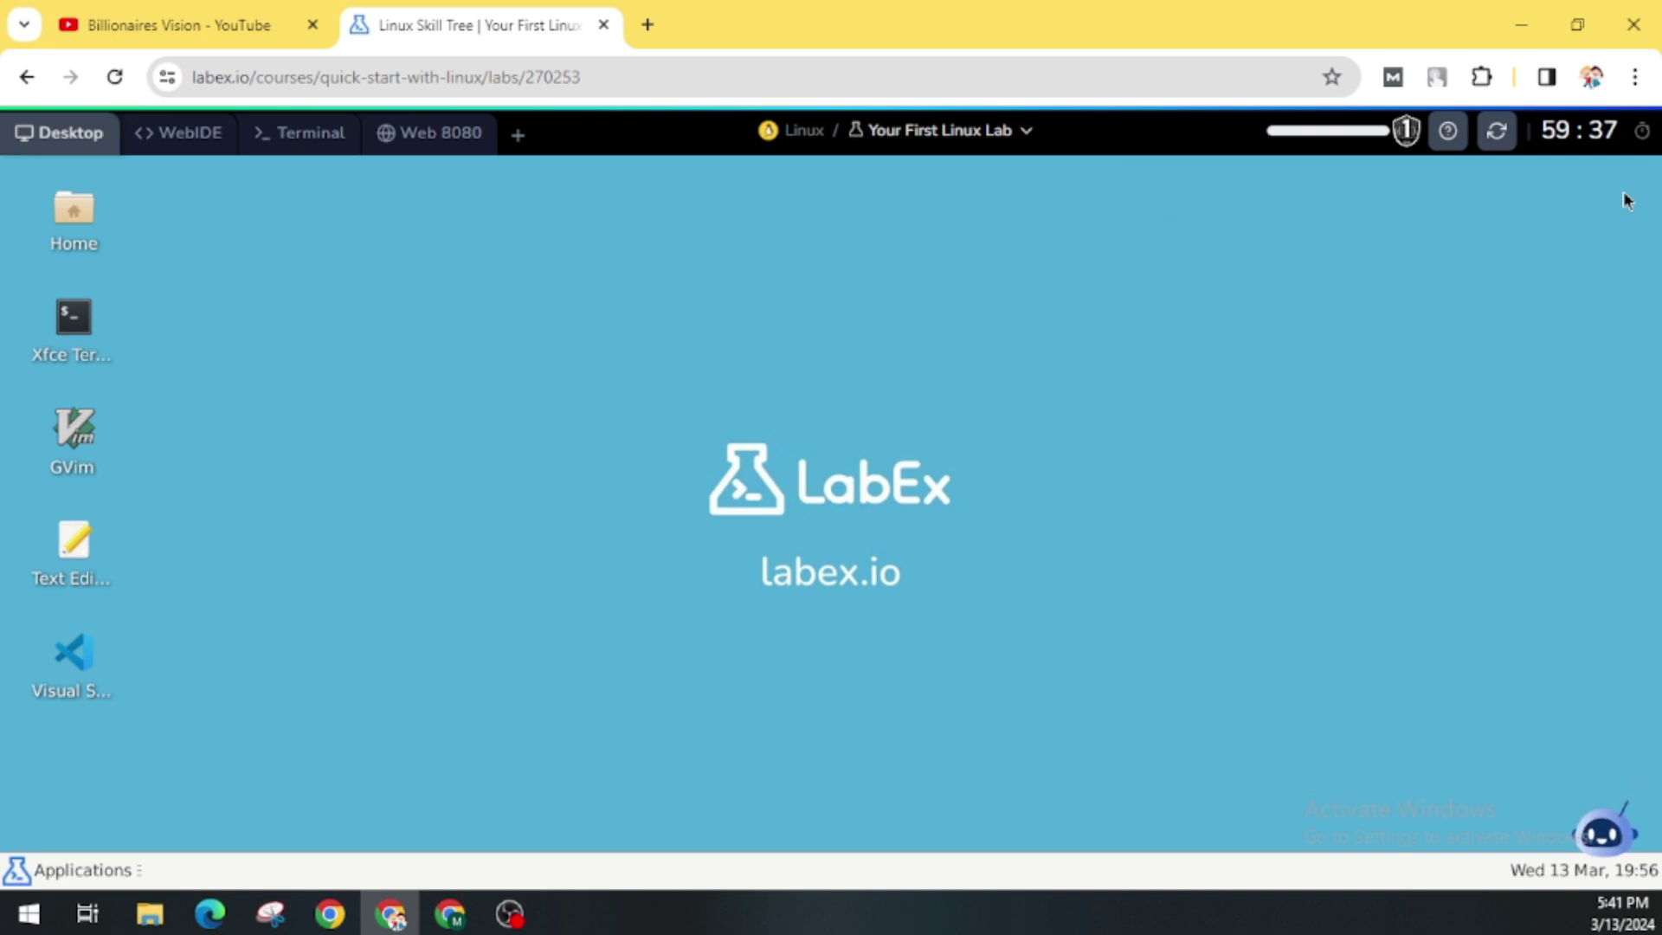
left_click(74, 329)
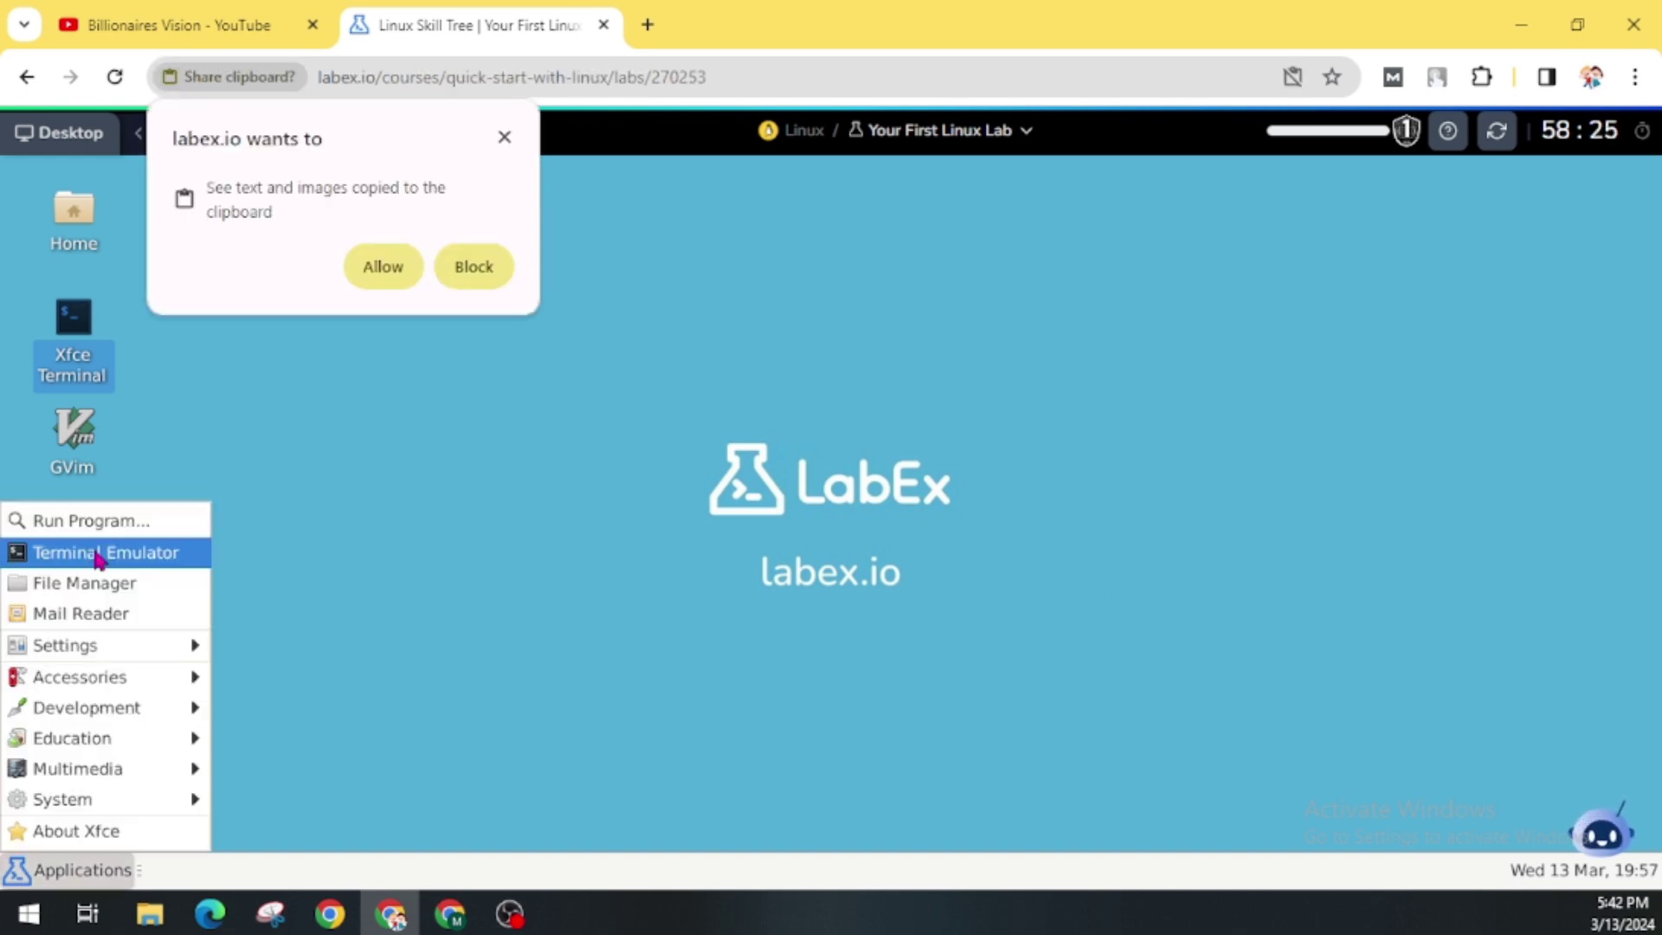
left_click(97, 555)
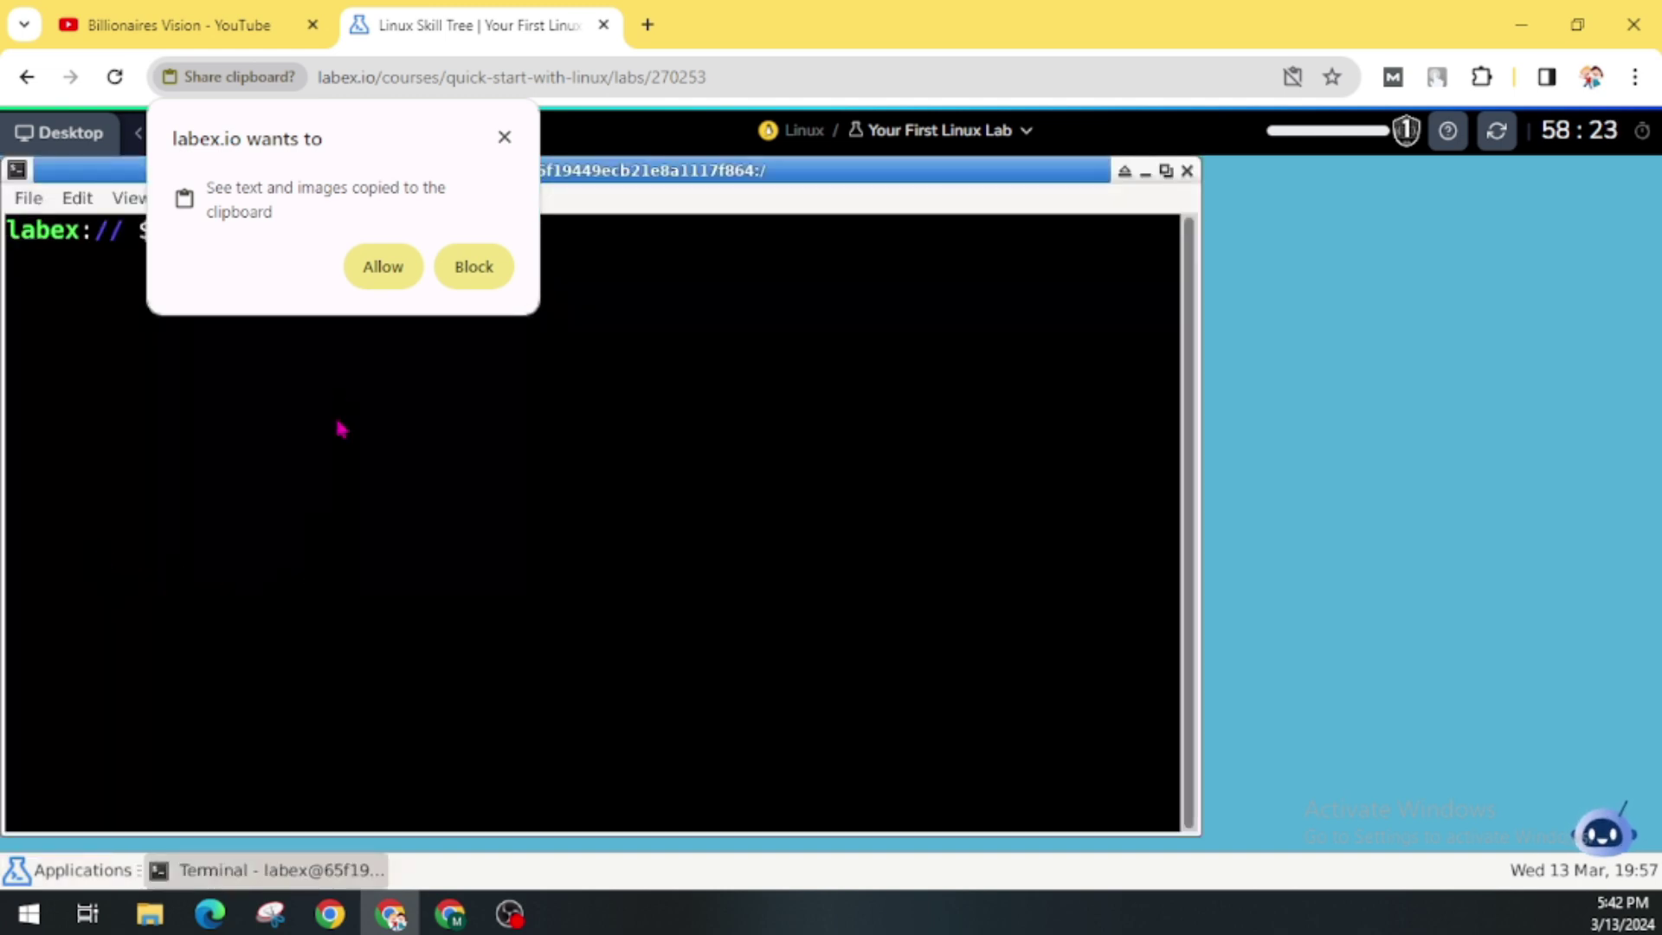
left_click(371, 277)
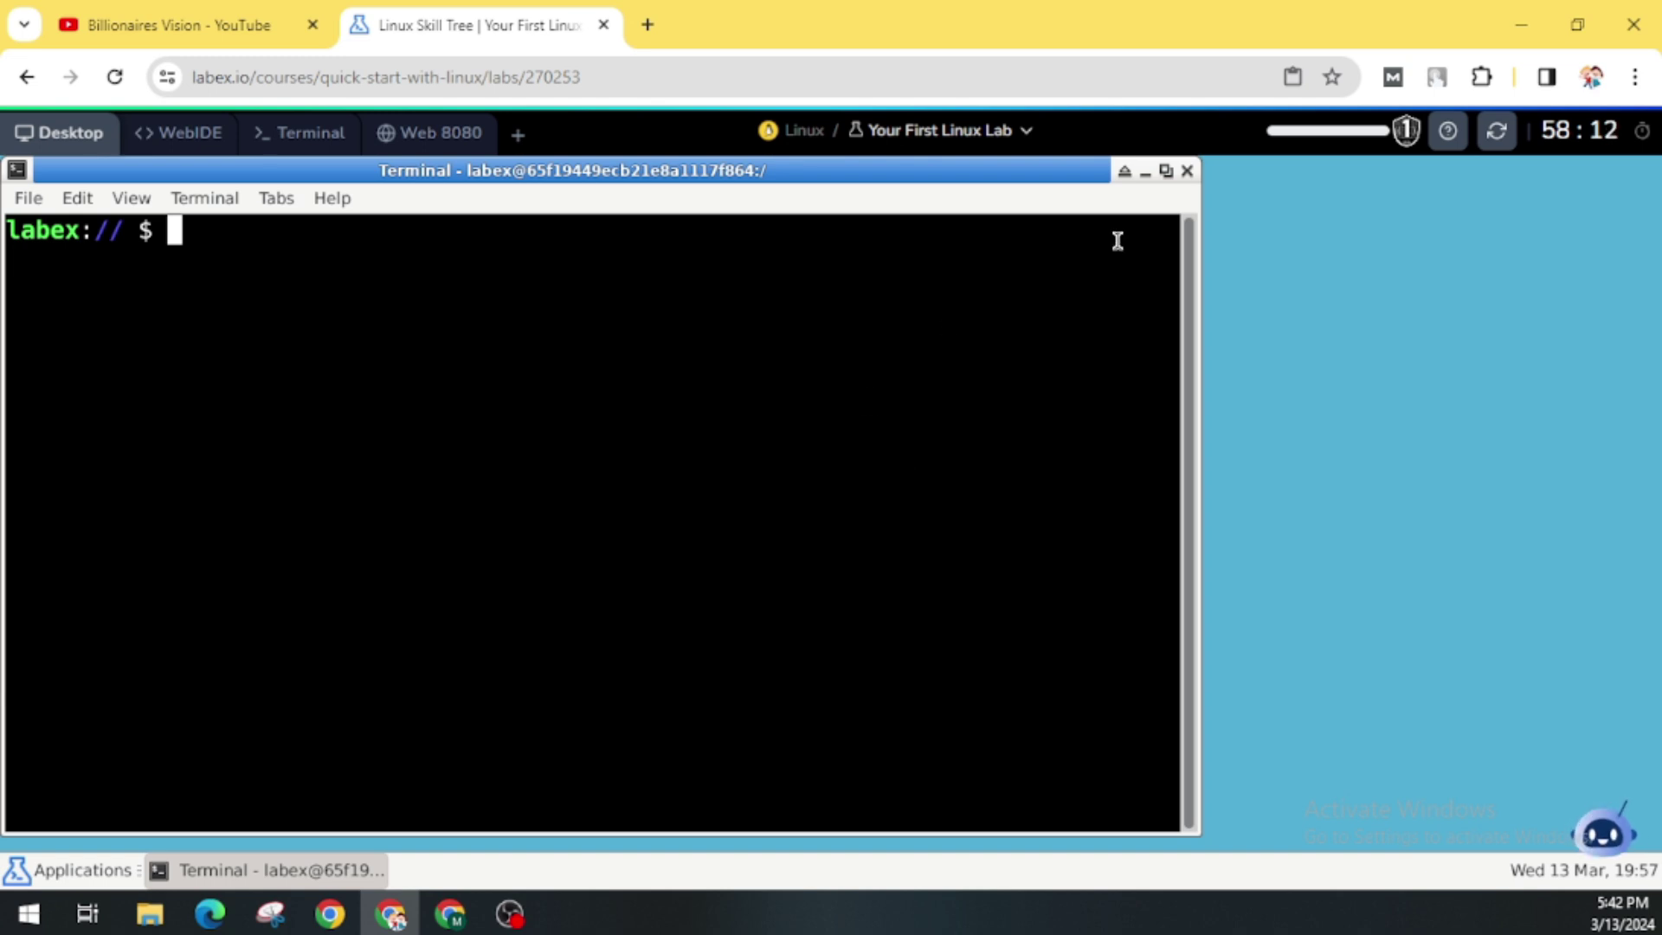
left_click(1189, 171)
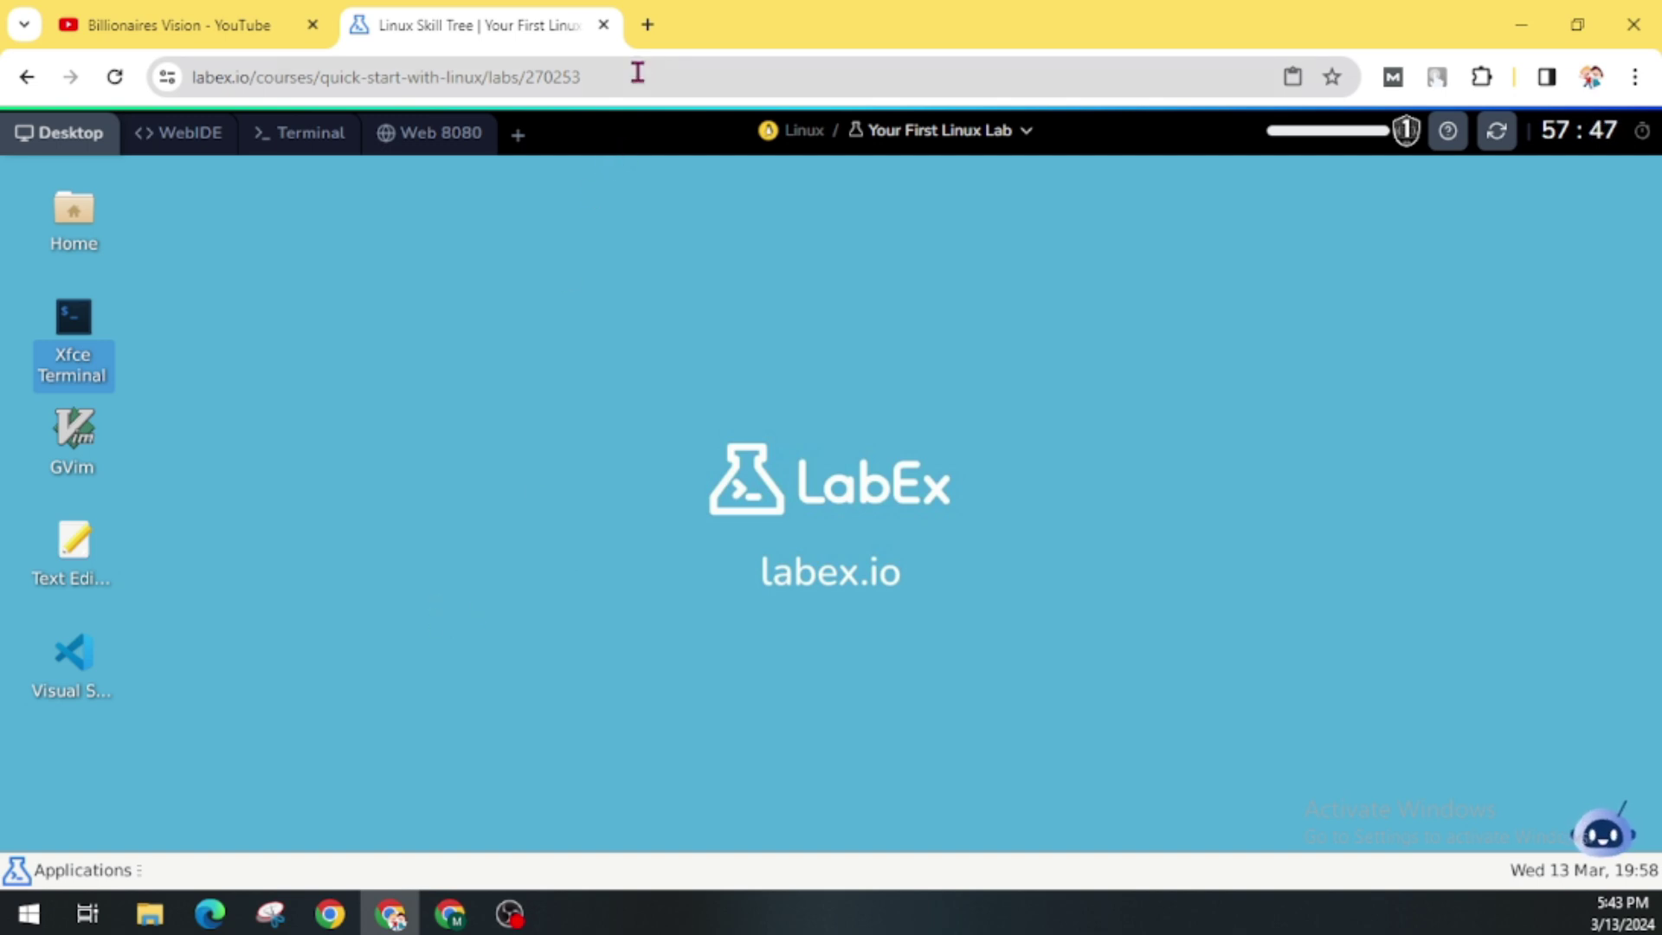
Search Google for 'appsonfly' in a new browser tab.
left_click(648, 24)
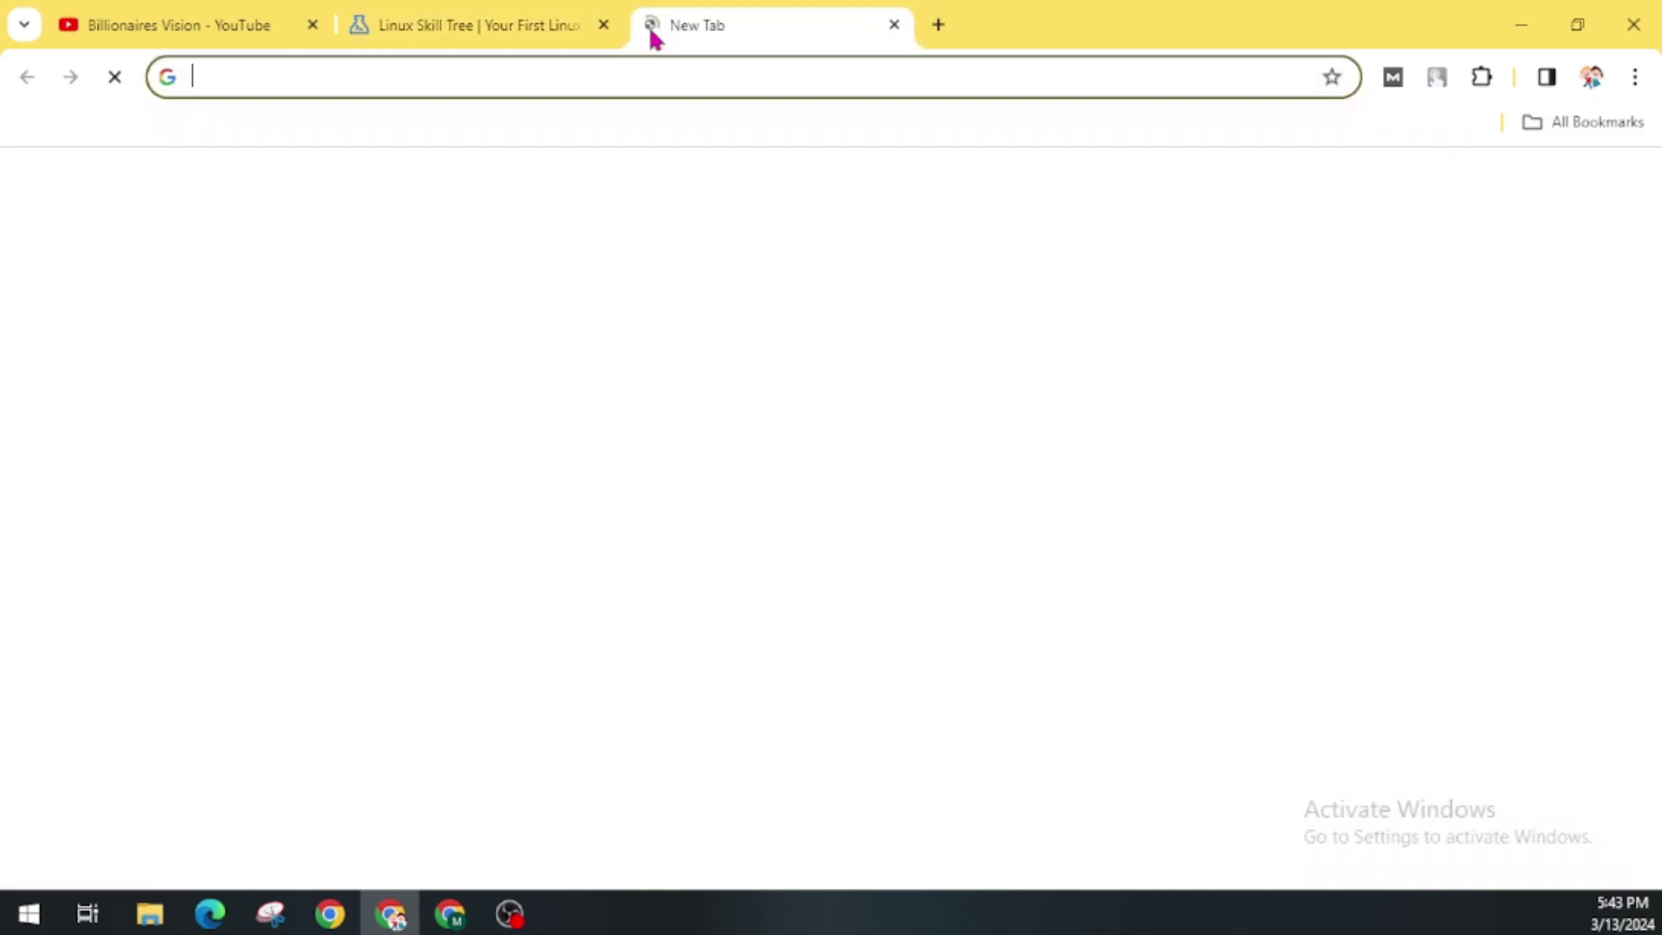
left_click(506, 77)
type("a")
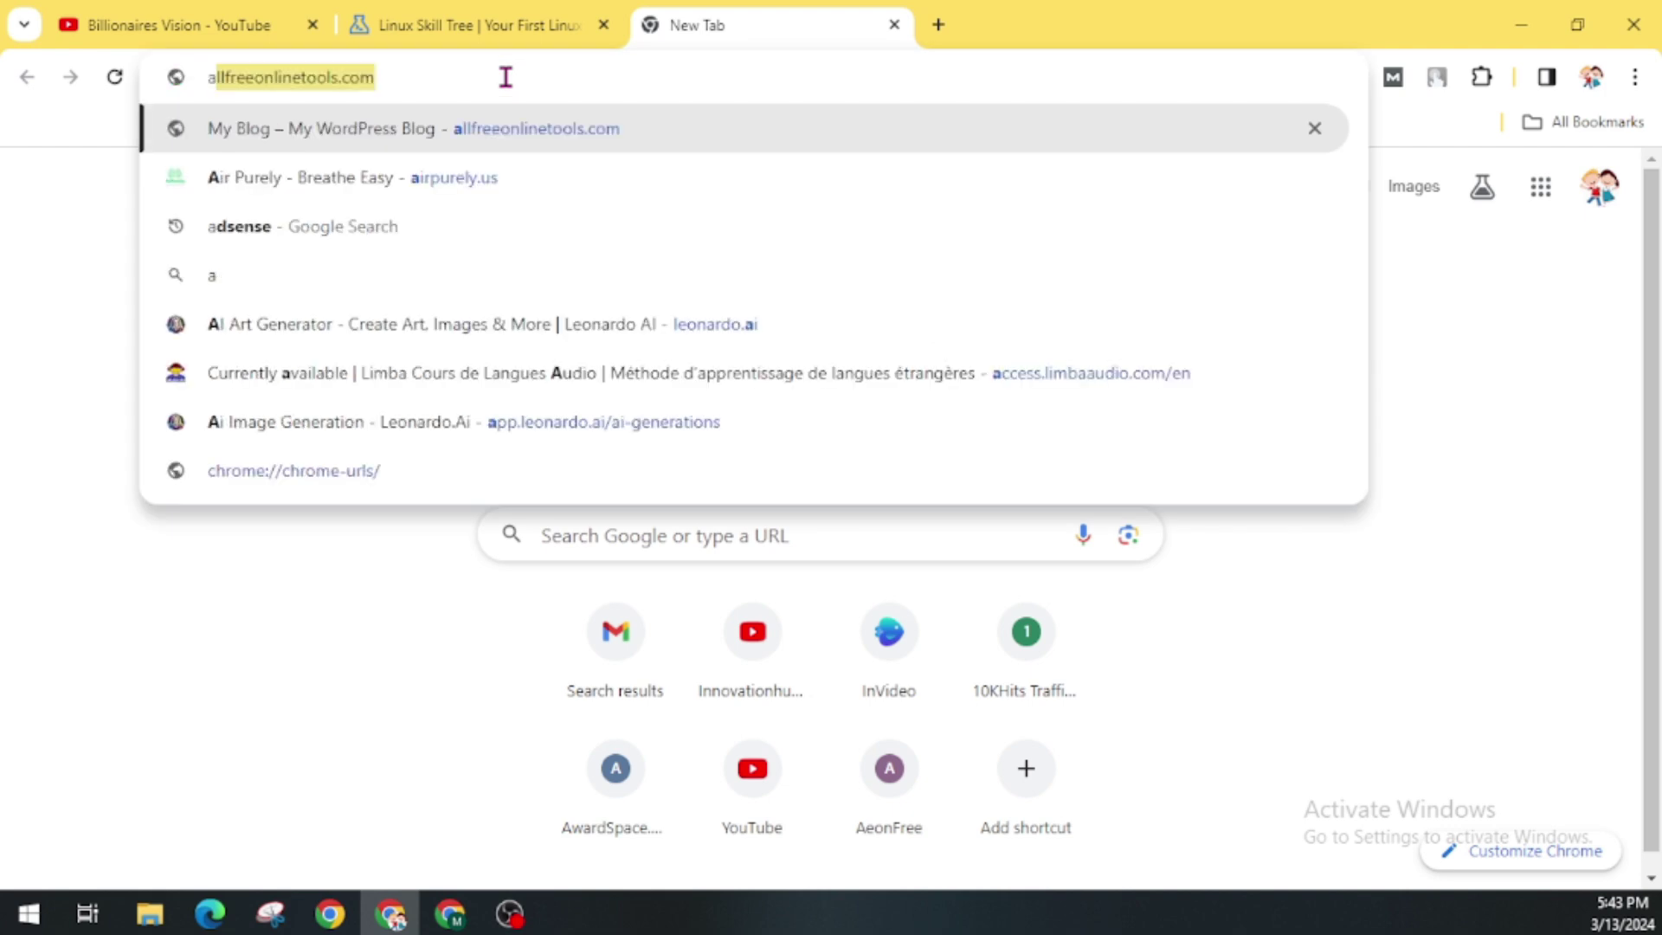
type("ppsonfly")
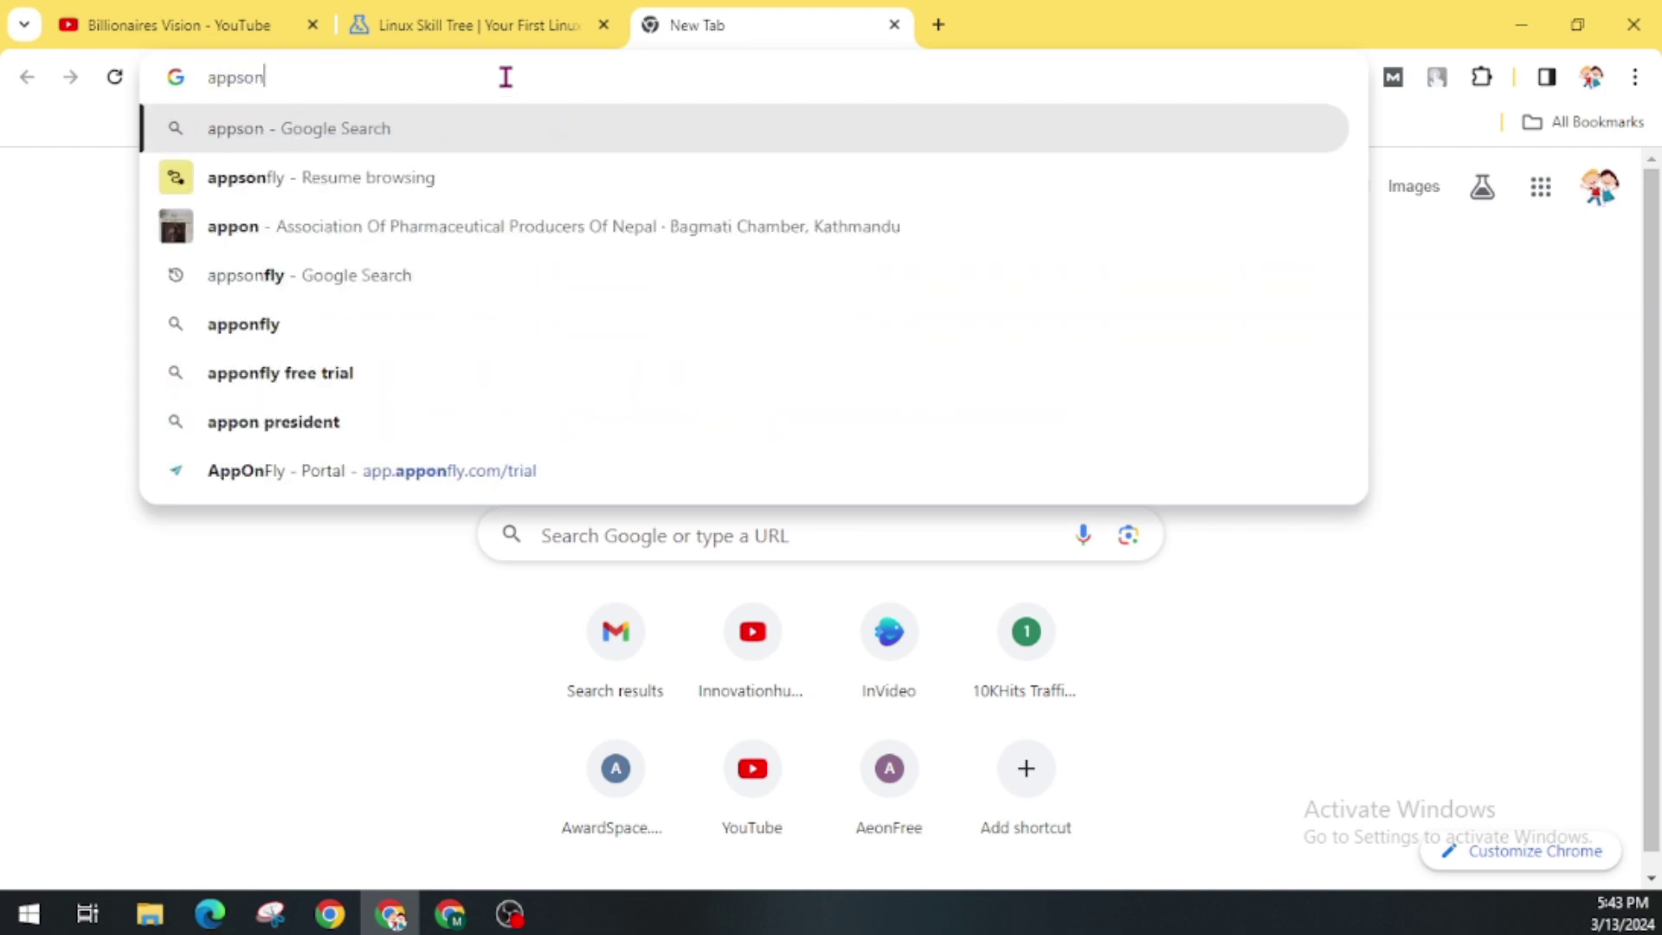
key("Return")
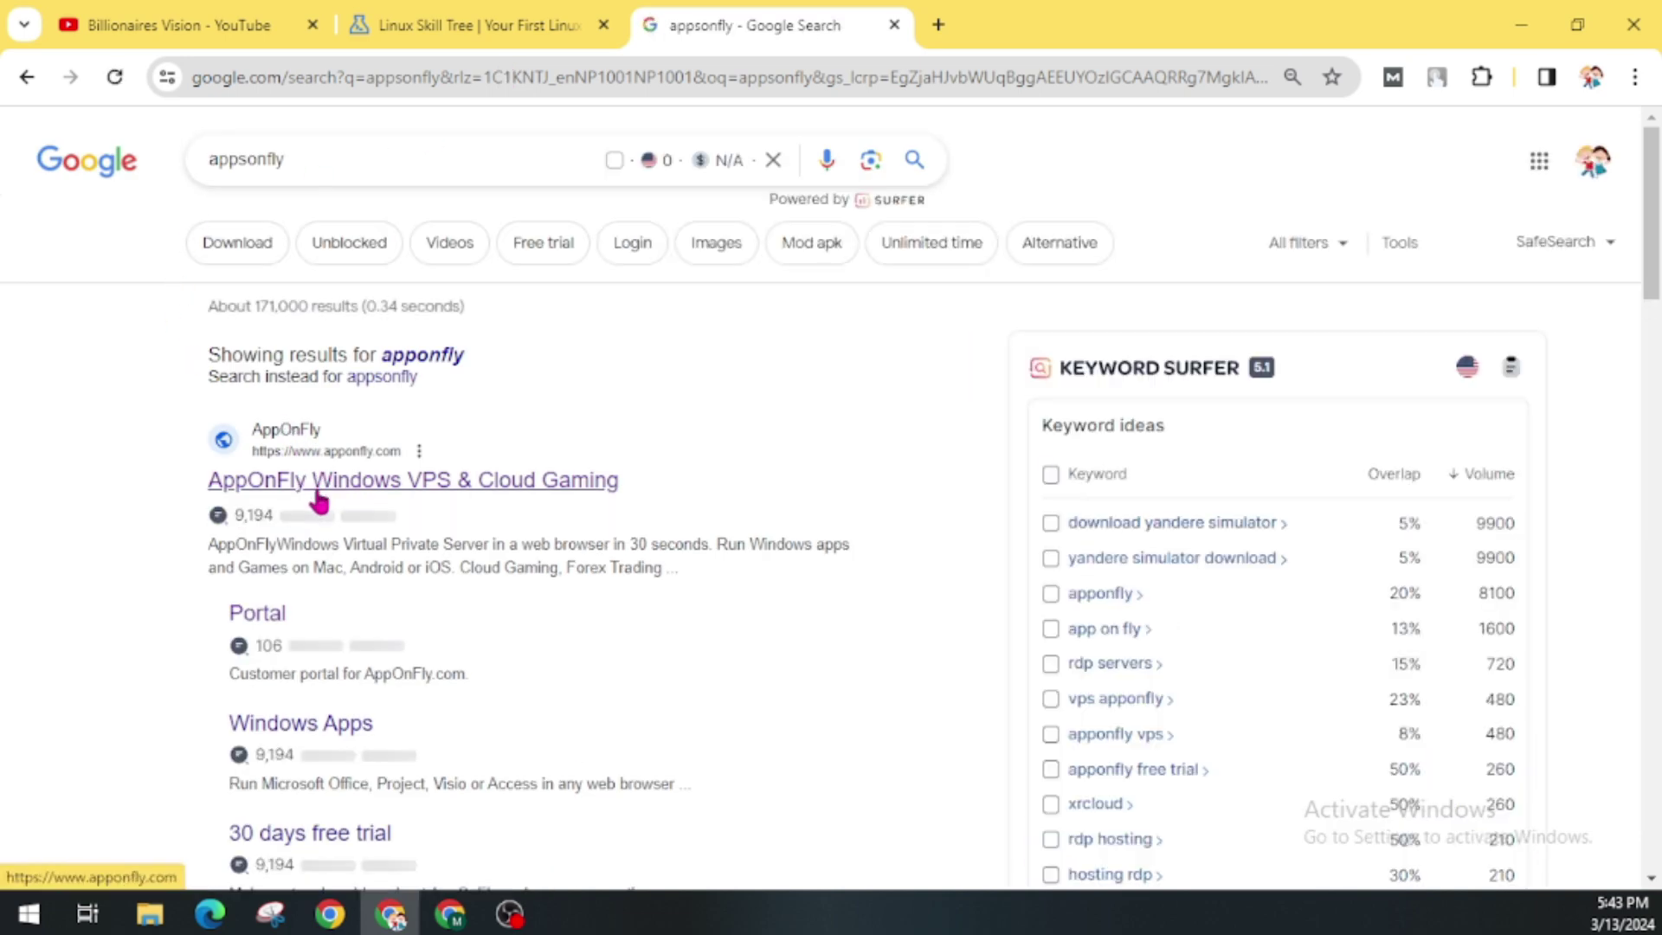
Start the AppOnFly free trial, then return to the LabEx lab tab.
left_click(472, 500)
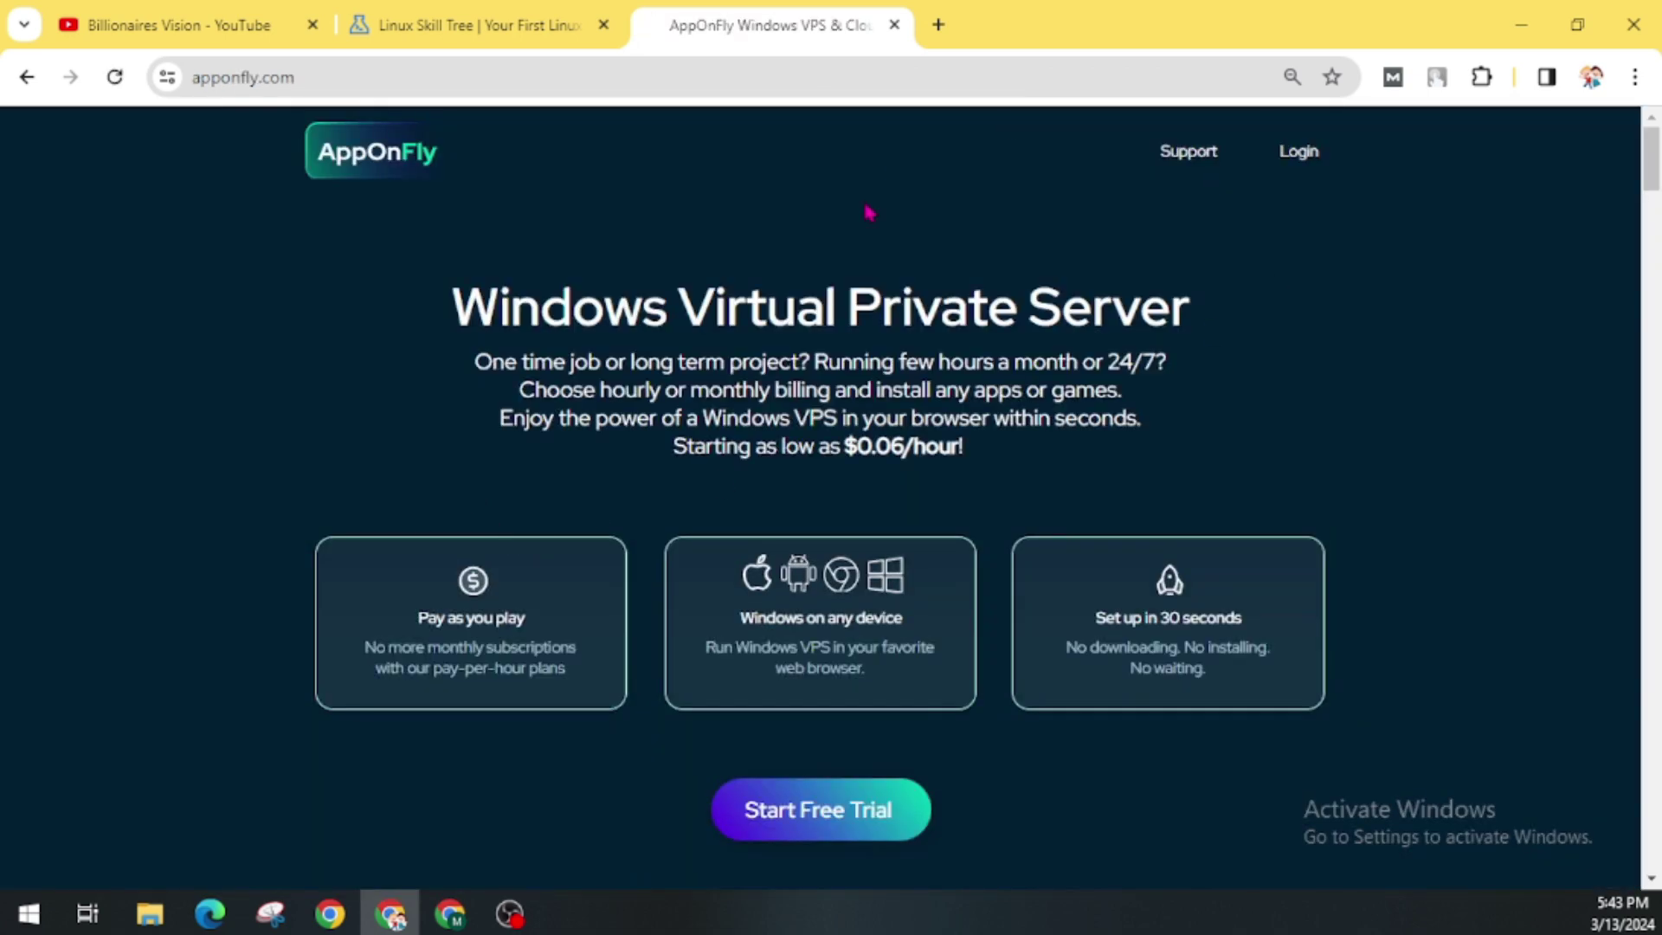
left_click(794, 822)
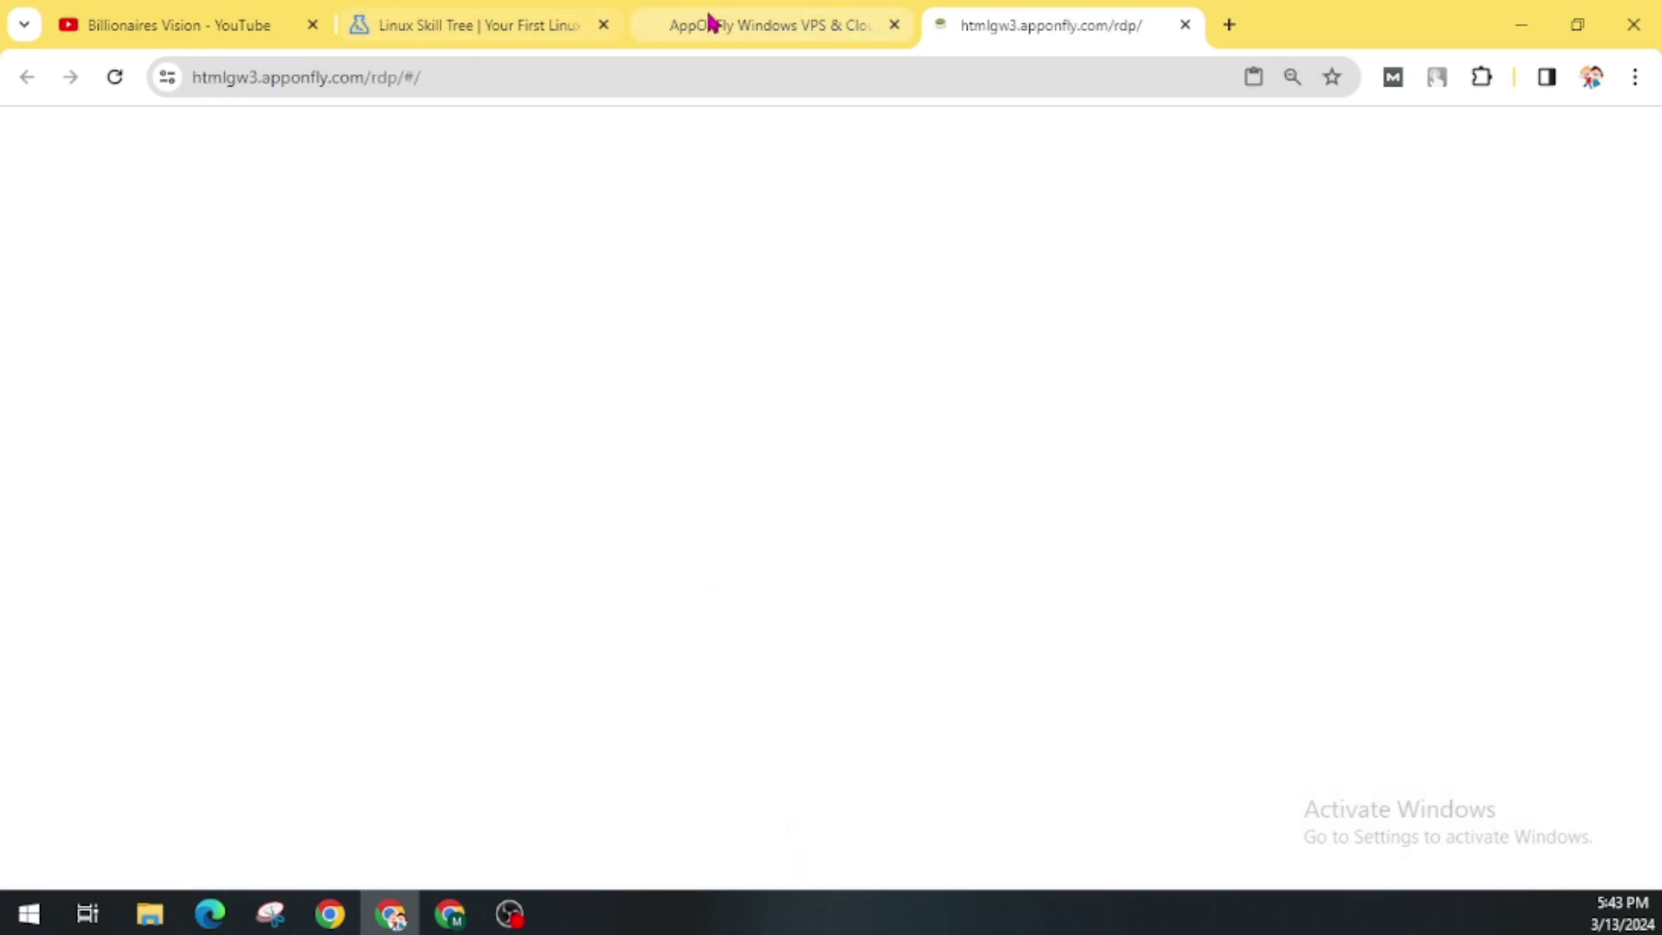
left_click(378, 19)
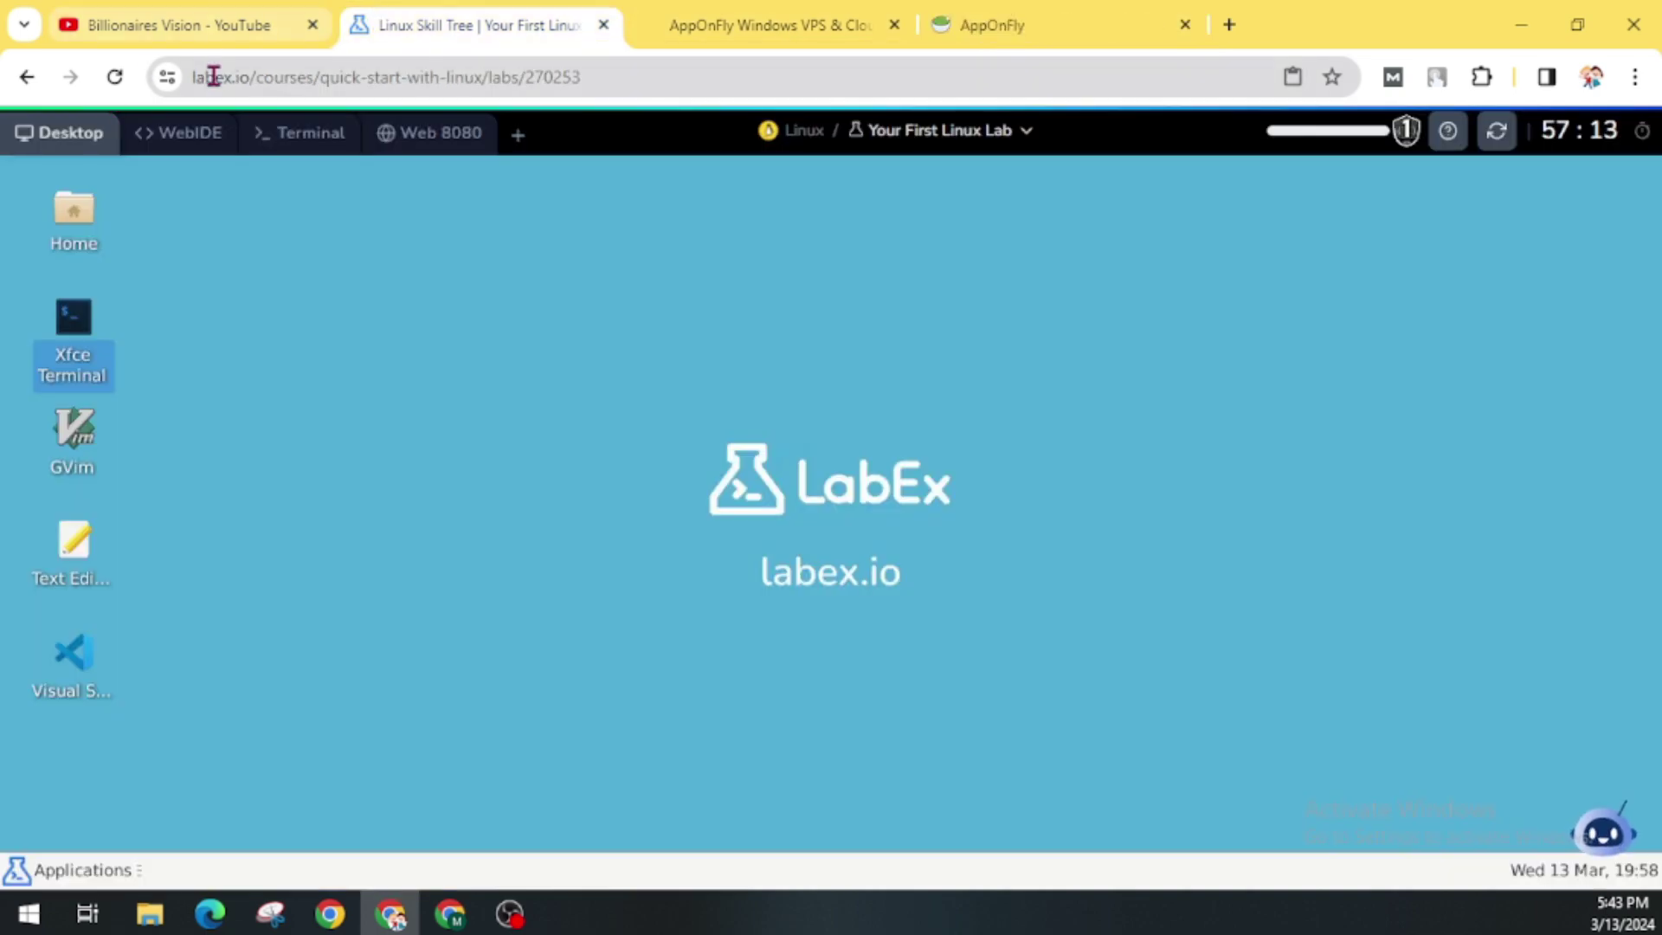